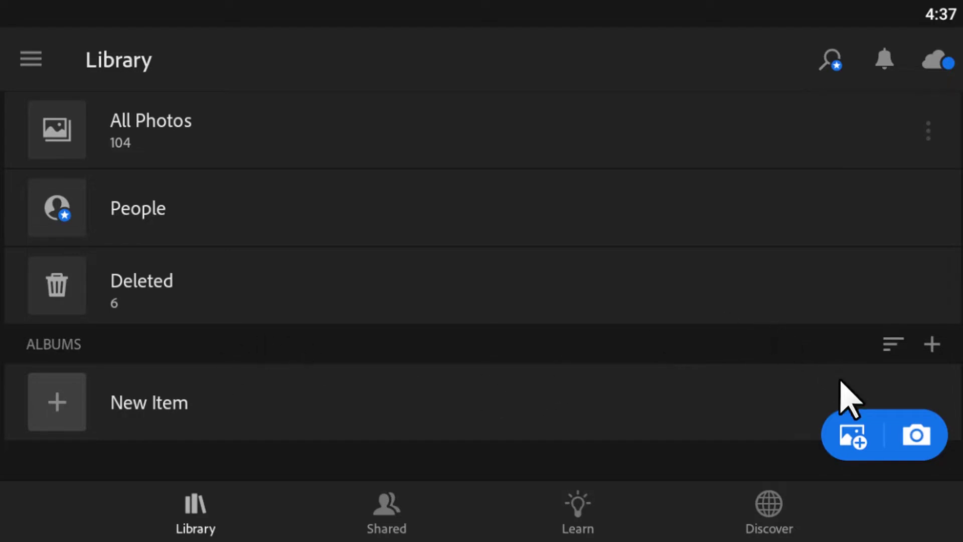
Import the rainbow-coloured paper pattern photo dated March 10, 2022 from the device into the library
{"action": "left_click", "coordinate": [857, 440]}
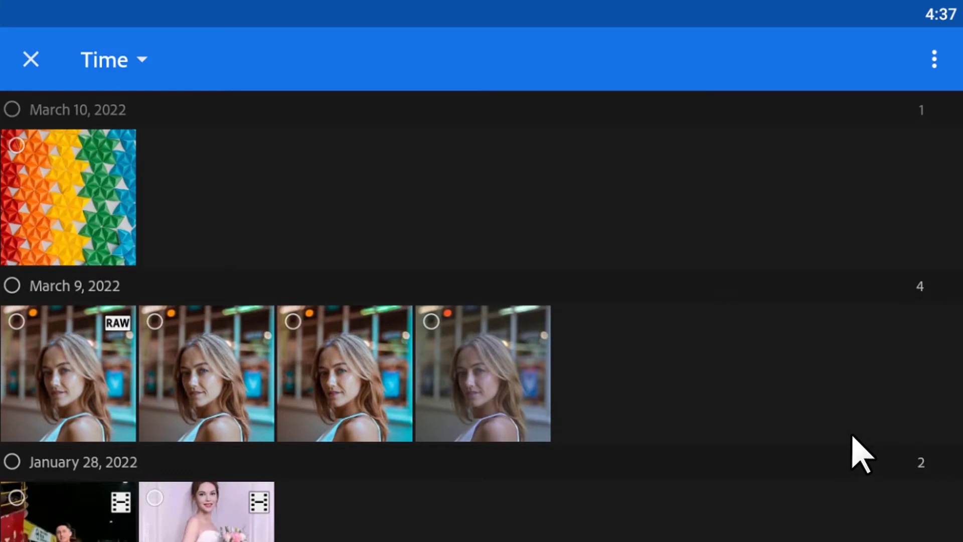
{"action": "left_click", "coordinate": [95, 176]}
{"action": "left_click", "coordinate": [888, 509]}
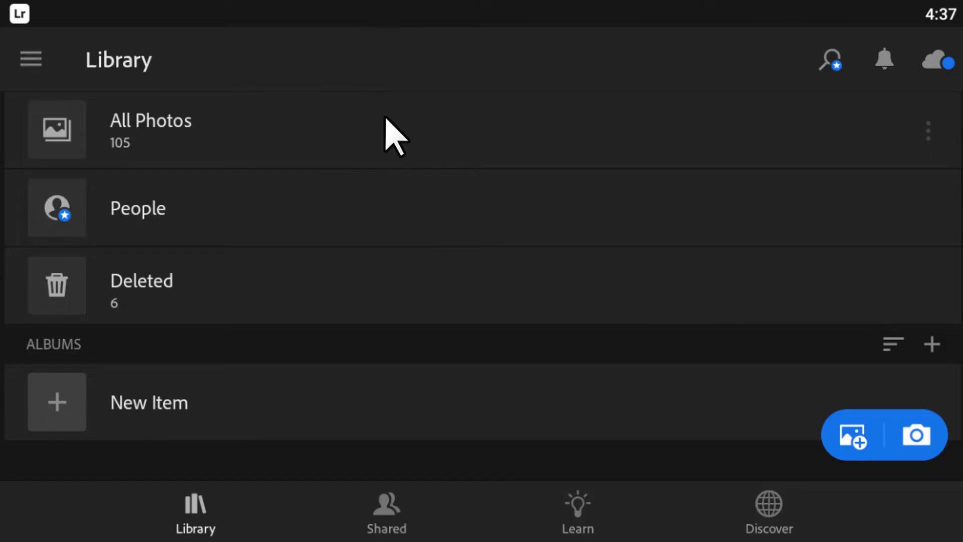
Open the 2021 portrait of the standing man in the blue sweater from All Photos for editing
{"action": "left_click", "coordinate": [162, 123]}
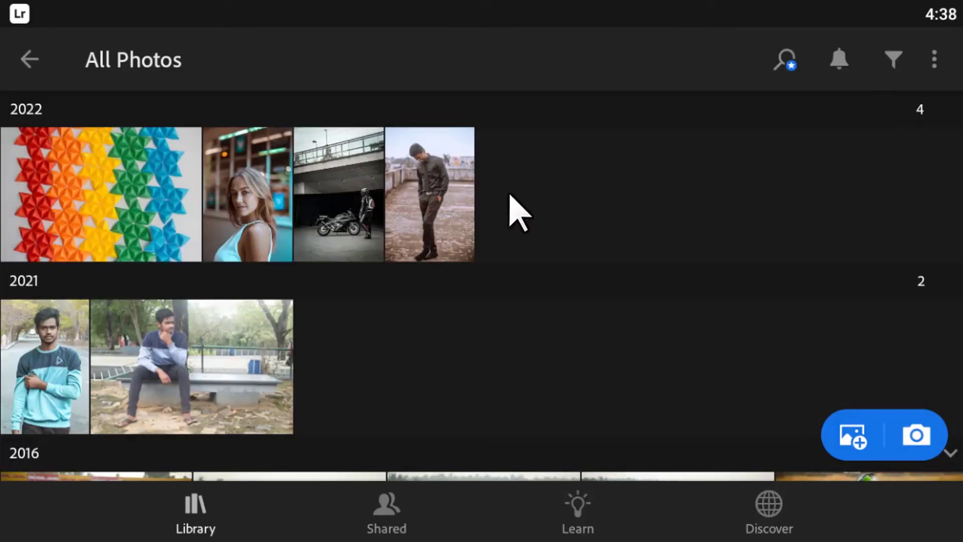
{"action": "left_click", "coordinate": [70, 339]}
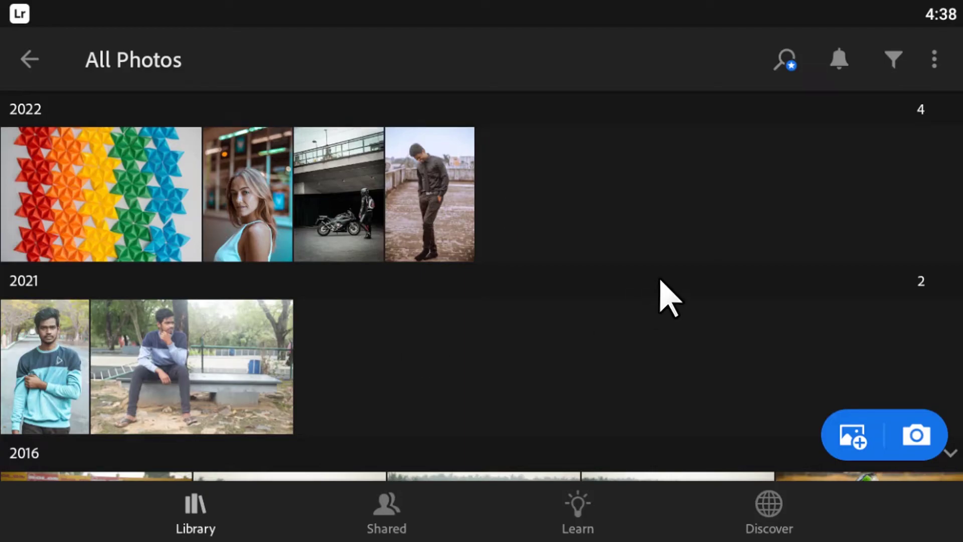
{"action": "scroll", "coordinate": [943, 215], "scroll_direction": "up", "scroll_amount": 5}
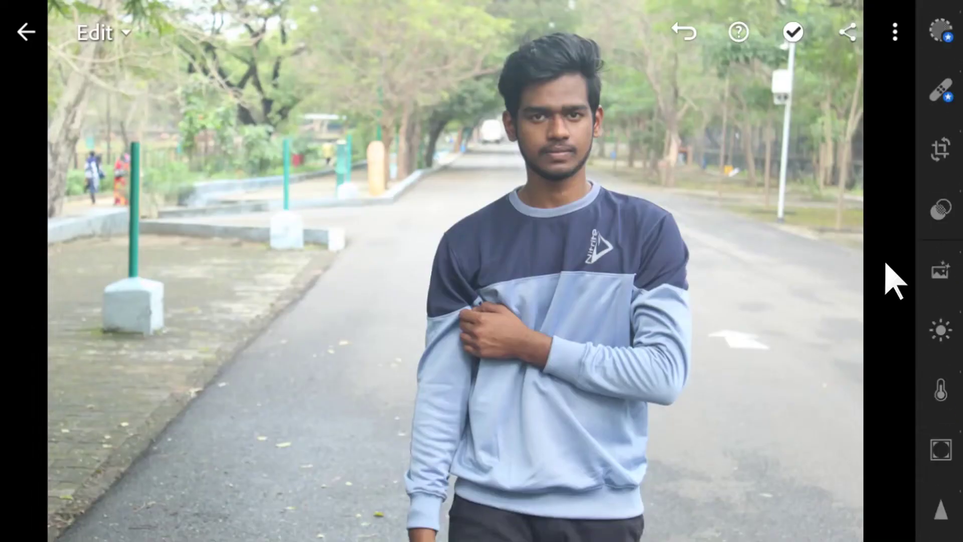
Start cropping the portrait, set the straightening angle to 0.01°, and choose the 16 x 9 aspect ratio
{"action": "left_click", "coordinate": [940, 150]}
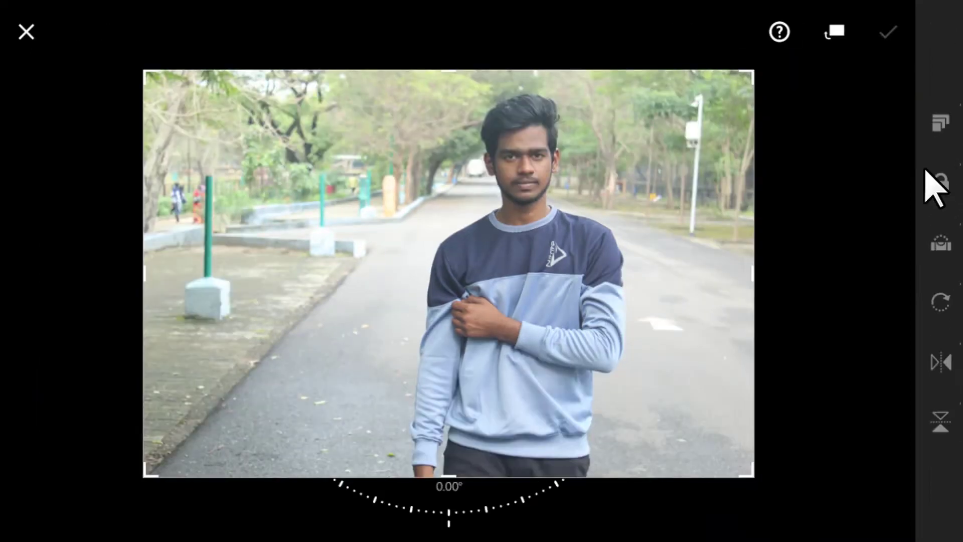
{"action": "mouse_move", "coordinate": [469, 504]}
{"action": "left_mouse_down"}
{"action": "mouse_move", "coordinate": [516, 497]}
{"action": "mouse_move", "coordinate": [479, 500]}
{"action": "mouse_move", "coordinate": [466, 515]}
{"action": "left_mouse_up"}
{"action": "left_click", "coordinate": [940, 126]}
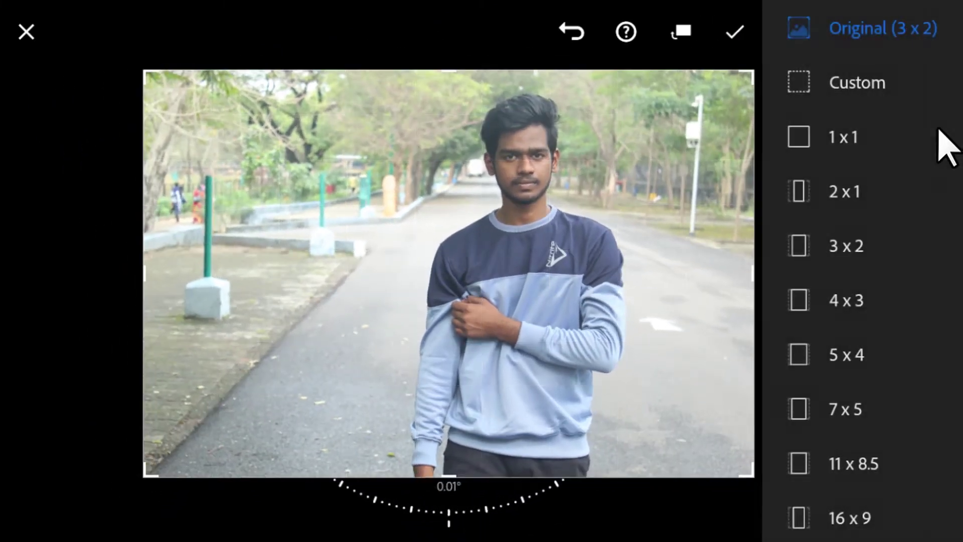
{"action": "scroll", "coordinate": [870, 296], "scroll_direction": "down", "scroll_amount": 1}
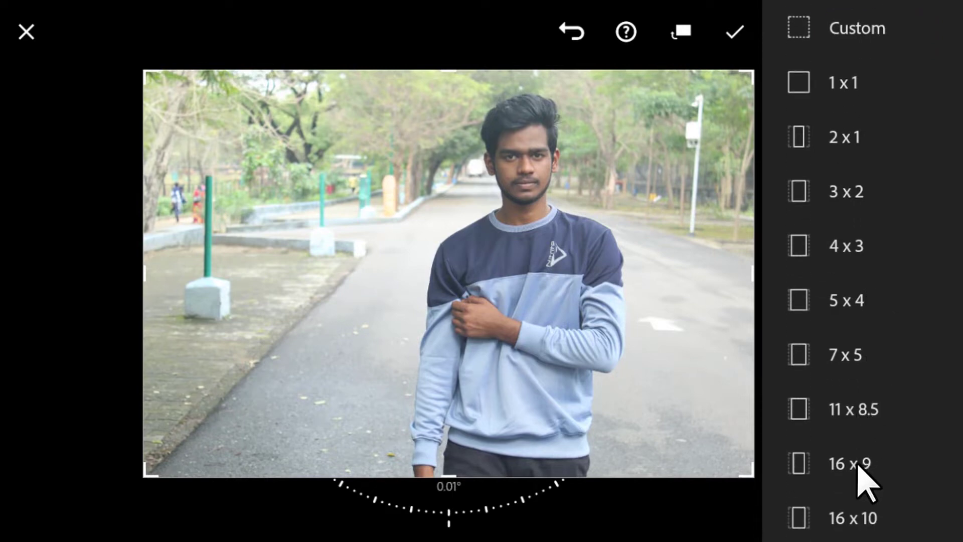
{"action": "left_click", "coordinate": [859, 469]}
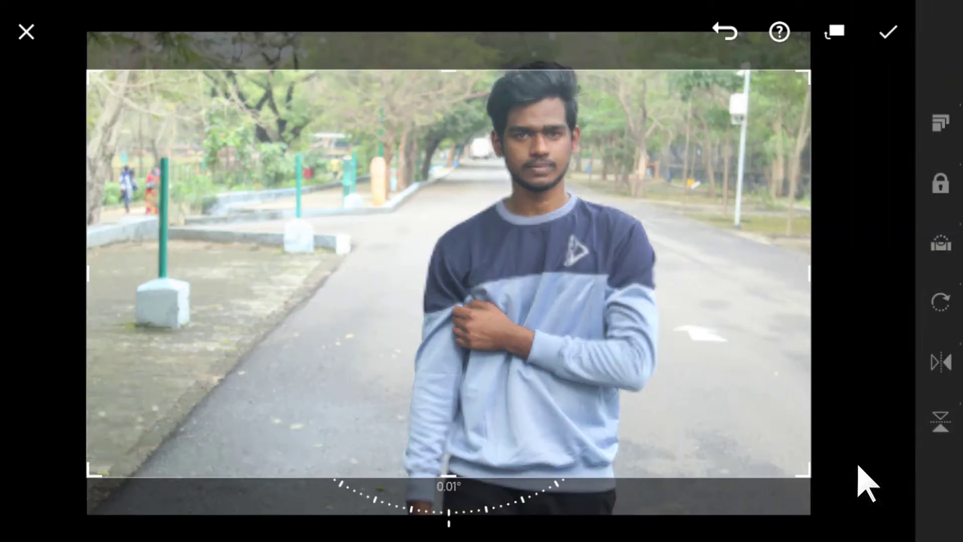
Switch the crop to the Custom aspect ratio and narrow the frame to a tall rectangle around the man
{"action": "left_click", "coordinate": [946, 125]}
{"action": "scroll", "coordinate": [887, 225], "scroll_direction": "up", "scroll_amount": 1}
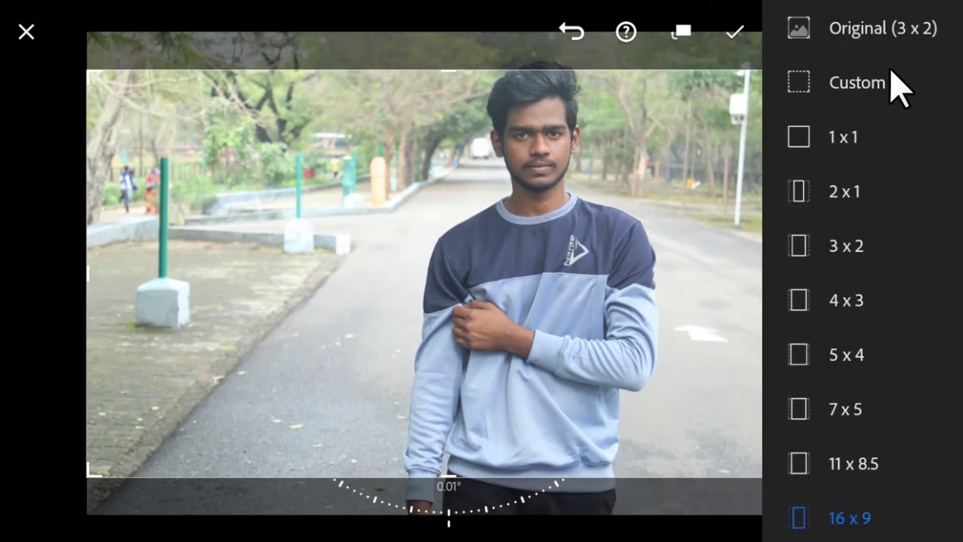
{"action": "left_click", "coordinate": [875, 86]}
{"action": "left_click_drag", "start_coordinate": [811, 252], "coordinate": [665, 253]}
{"action": "left_click_drag", "start_coordinate": [165, 254], "coordinate": [469, 269]}
{"action": "left_click", "coordinate": [436, 486]}
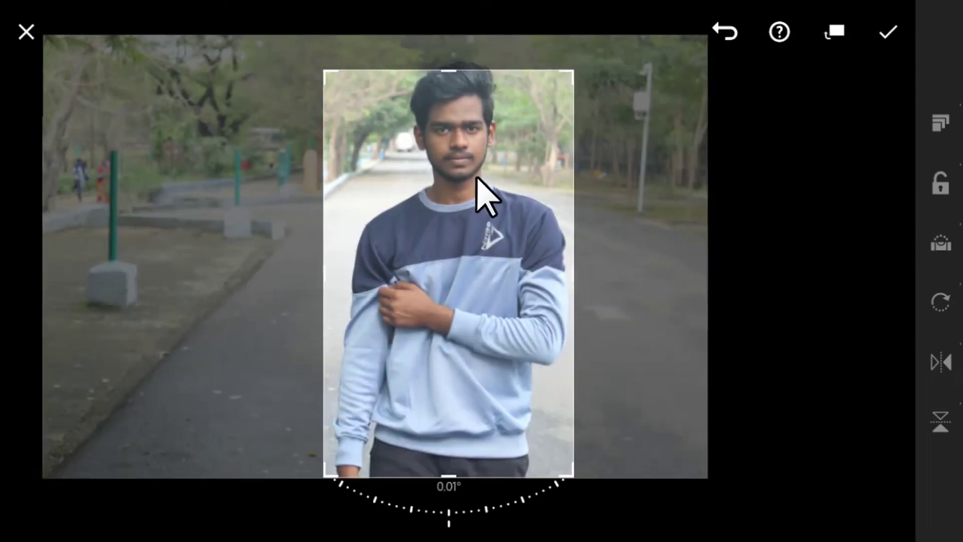
{"action": "left_click_drag", "start_coordinate": [561, 269], "coordinate": [361, 275]}
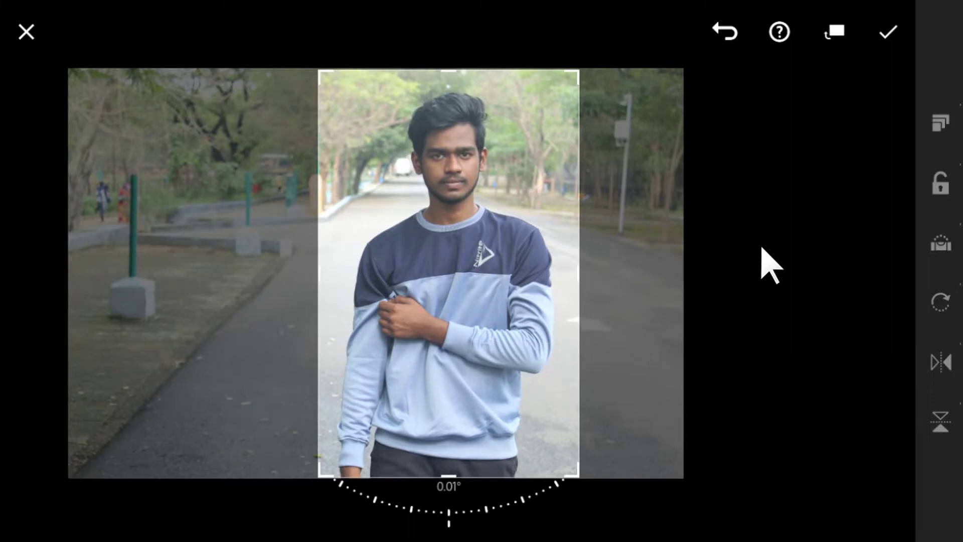
Set the crop to 16 x 9 in portrait orientation and fit it around the man at full photo height, rotated -0.02°
{"action": "left_click", "coordinate": [941, 124]}
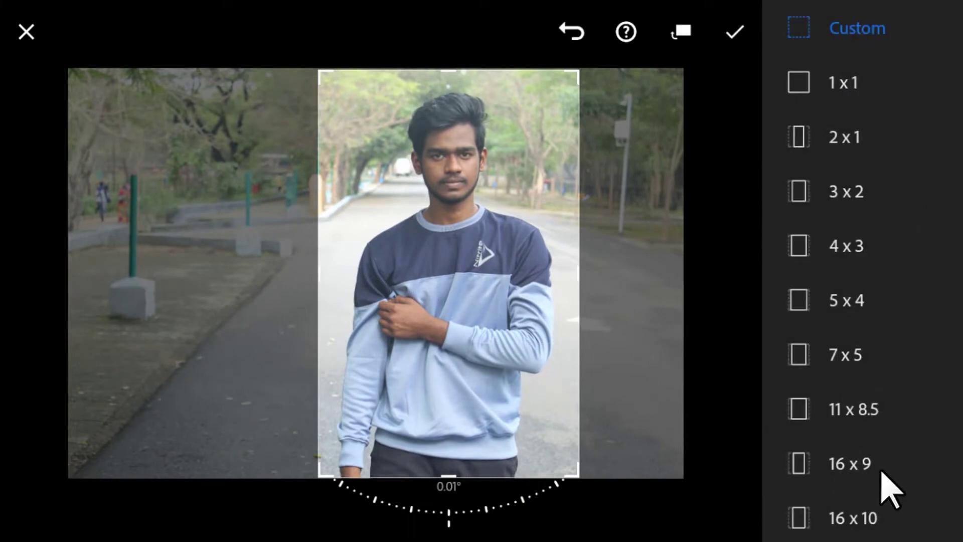
{"action": "left_click", "coordinate": [866, 462]}
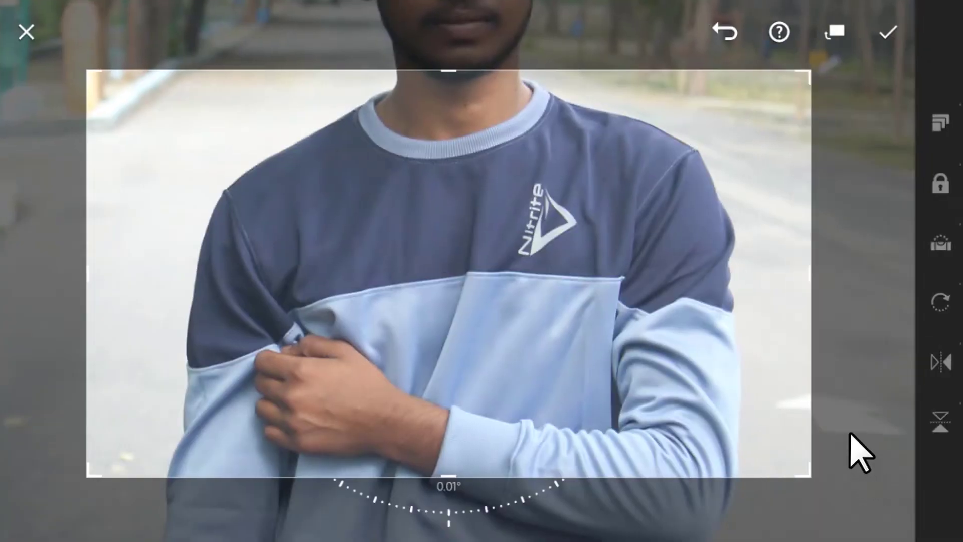
{"action": "left_click", "coordinate": [841, 35]}
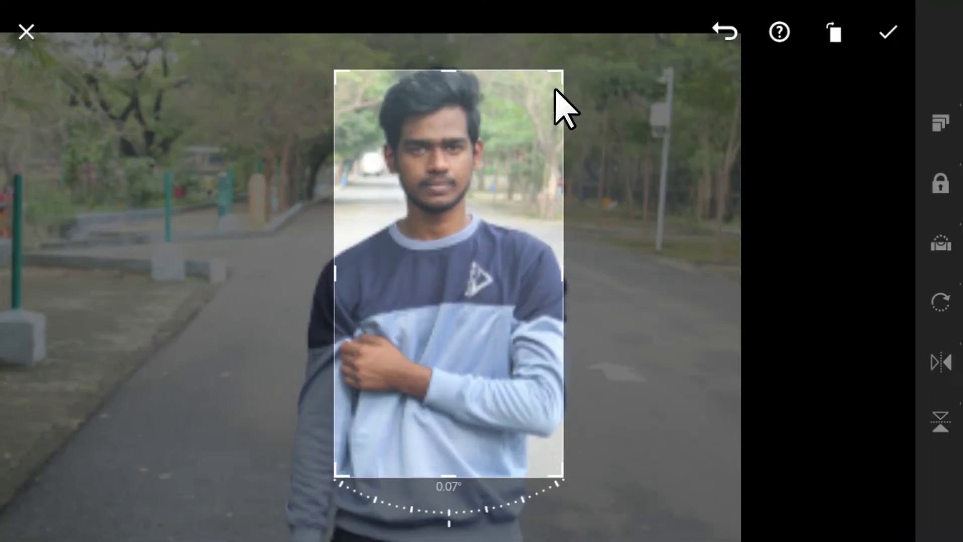
{"action": "left_click_drag", "start_coordinate": [563, 103], "coordinate": [566, 128]}
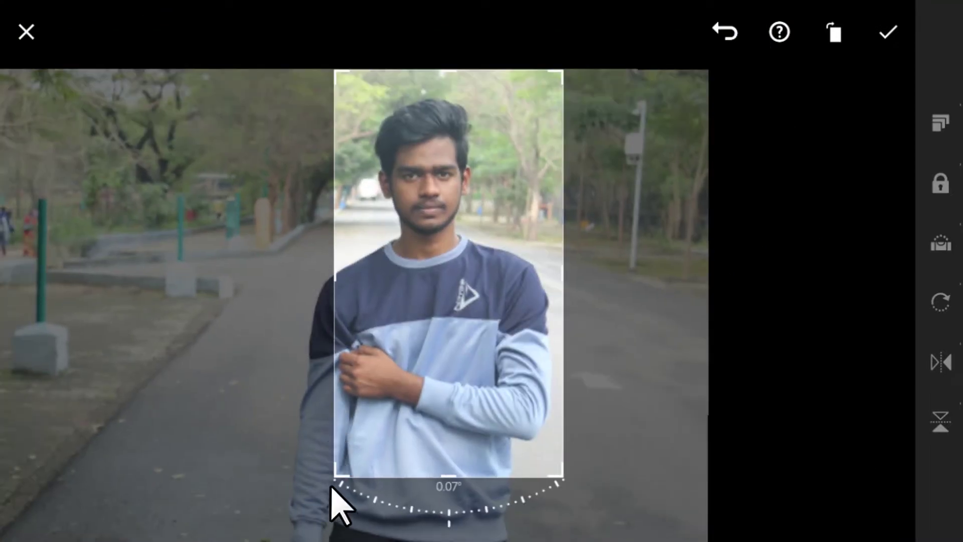
{"action": "left_click_drag", "start_coordinate": [337, 494], "coordinate": [296, 541]}
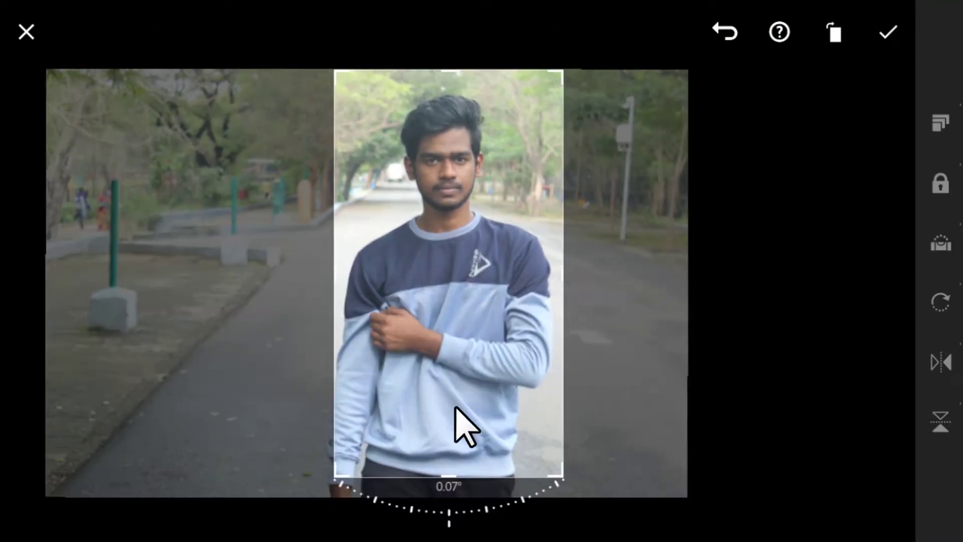
{"action": "left_click_drag", "start_coordinate": [333, 490], "coordinate": [314, 516]}
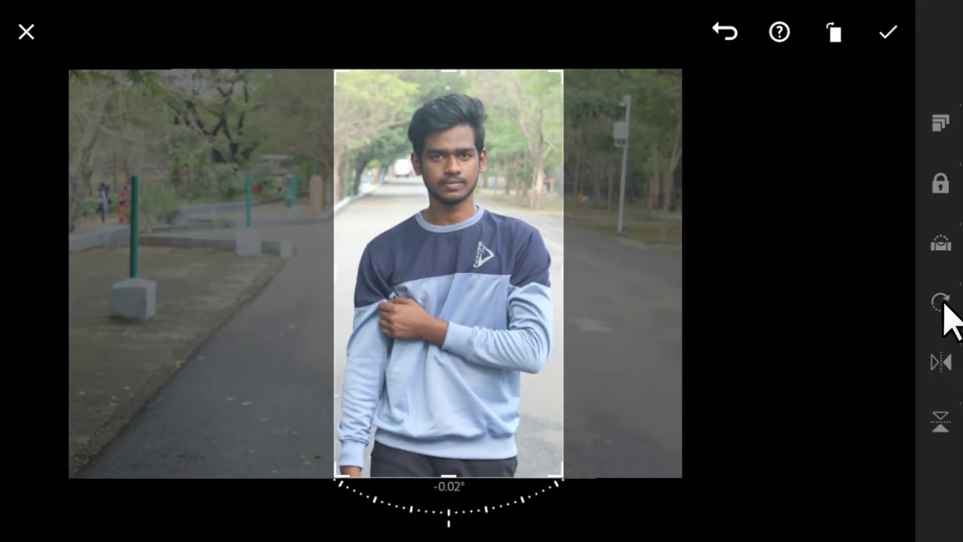
Rotate the photo through four quarter turns, and flip it horizontally twice and vertically twice
{"action": "left_click", "coordinate": [943, 304]}
{"action": "left_click", "coordinate": [945, 302]}
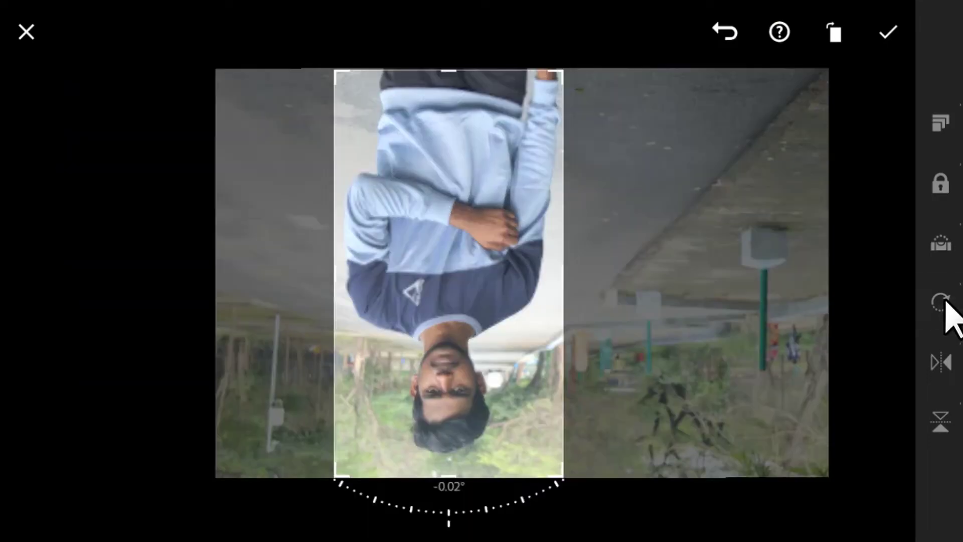
{"action": "left_click", "coordinate": [944, 303]}
{"action": "left_click", "coordinate": [944, 303]}
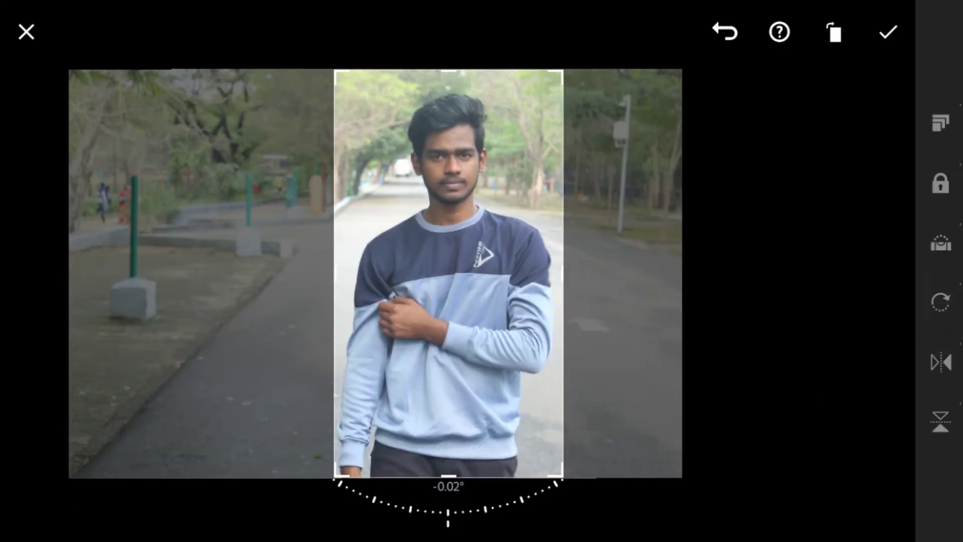
{"action": "left_click", "coordinate": [942, 364]}
{"action": "left_click", "coordinate": [943, 367]}
{"action": "left_click", "coordinate": [942, 424]}
{"action": "left_click", "coordinate": [941, 423]}
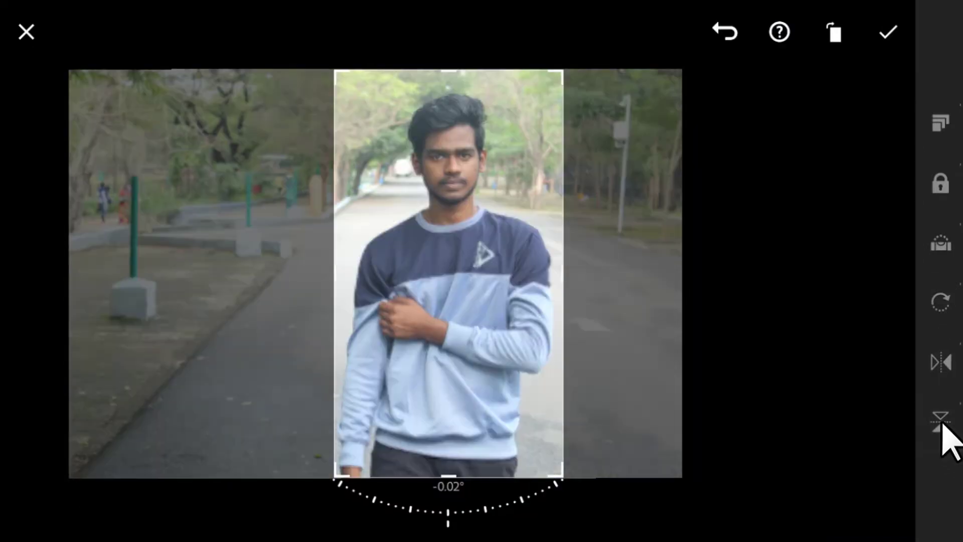
Apply the portrait 16 x 9 crop to the photo
{"action": "left_click", "coordinate": [887, 37]}
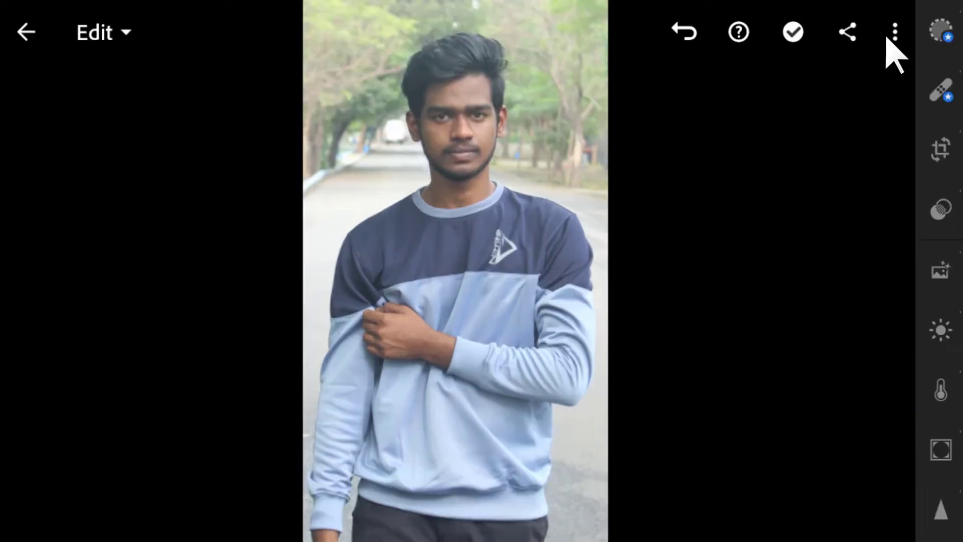
Look through the available preset groups, such as Portraits, Curve and Grain, without applying any preset
{"action": "left_click", "coordinate": [943, 210]}
{"action": "scroll", "coordinate": [784, 215], "scroll_direction": "down", "scroll_amount": 4}
{"action": "scroll", "coordinate": [784, 215], "scroll_direction": "up", "scroll_amount": 2}
{"action": "scroll", "coordinate": [772, 201], "scroll_direction": "down", "scroll_amount": 2}
{"action": "scroll", "coordinate": [761, 181], "scroll_direction": "down", "scroll_amount": 1}
{"action": "scroll", "coordinate": [749, 191], "scroll_direction": "down", "scroll_amount": 1}
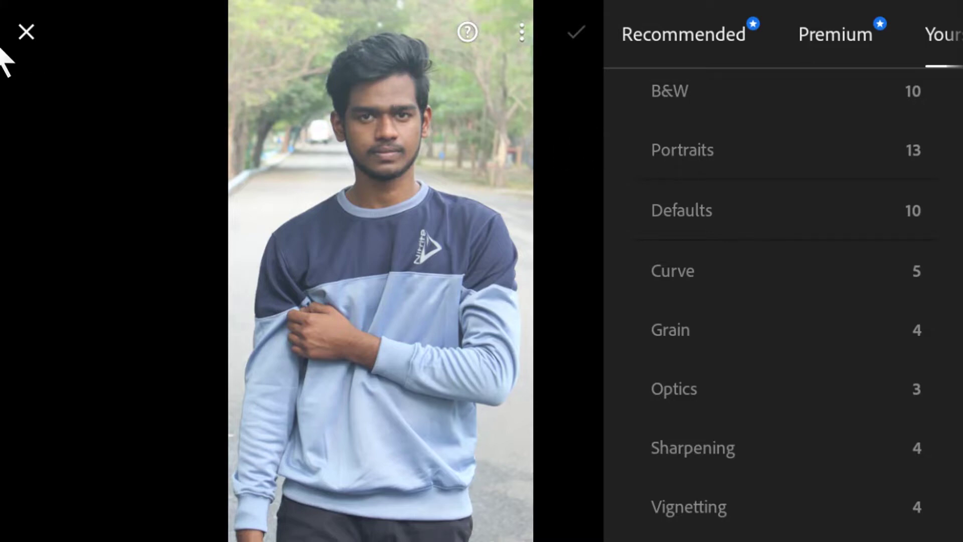
{"action": "left_click", "coordinate": [26, 32]}
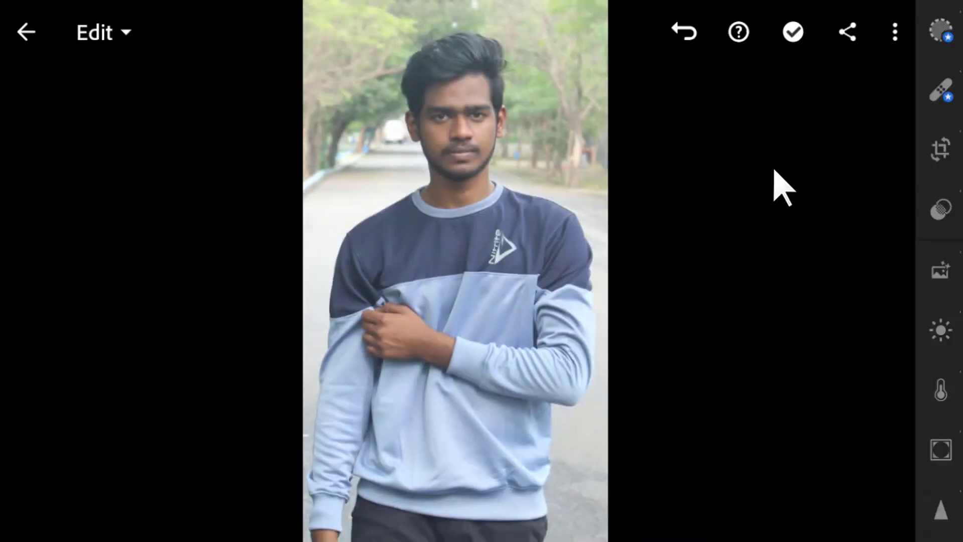
Apply the automatic adjustment to the cropped portrait and open its light settings
{"action": "left_click", "coordinate": [946, 273]}
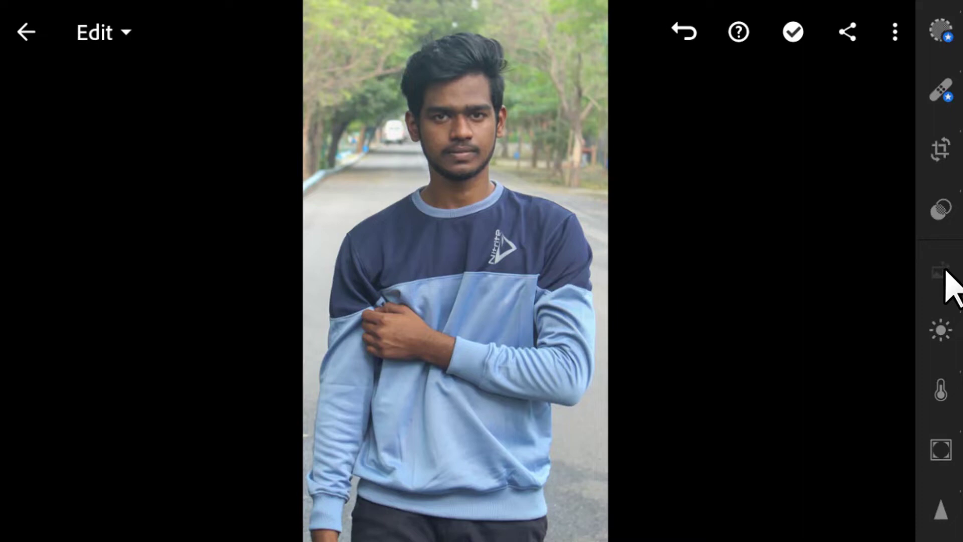
{"action": "left_click", "coordinate": [940, 331]}
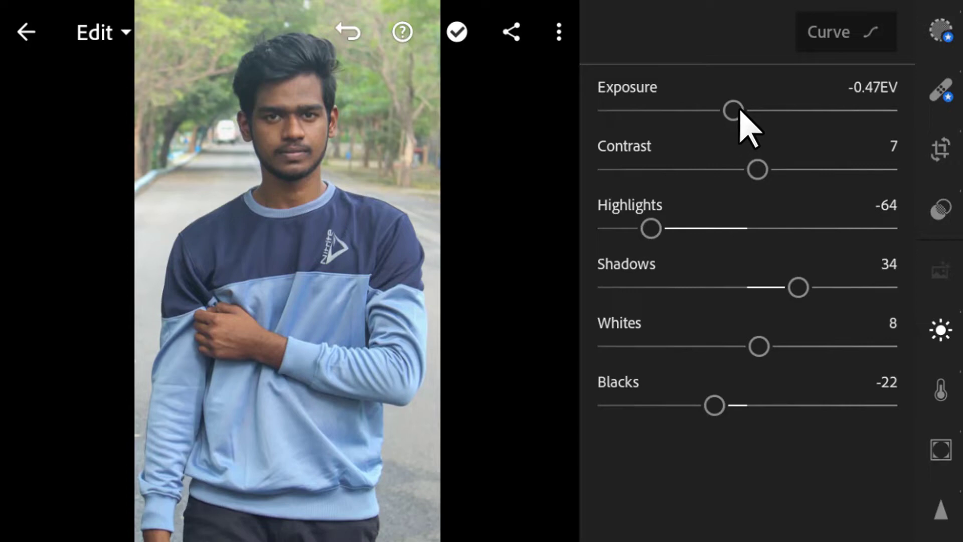
Try raising the exposure to 1.03EV, undo it, and try out a different contrast on the portrait
{"action": "left_click_drag", "start_coordinate": [758, 110], "coordinate": [780, 118]}
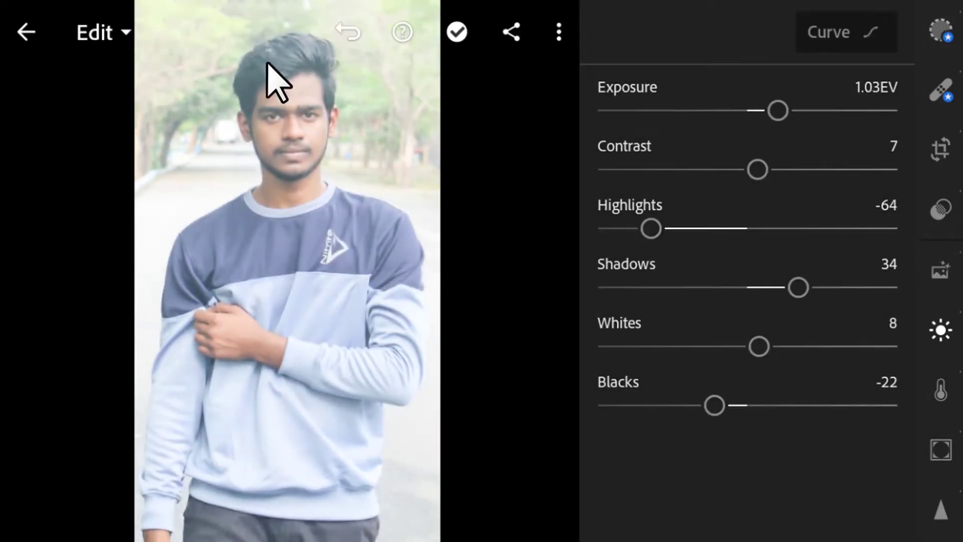
{"action": "left_click", "coordinate": [350, 33]}
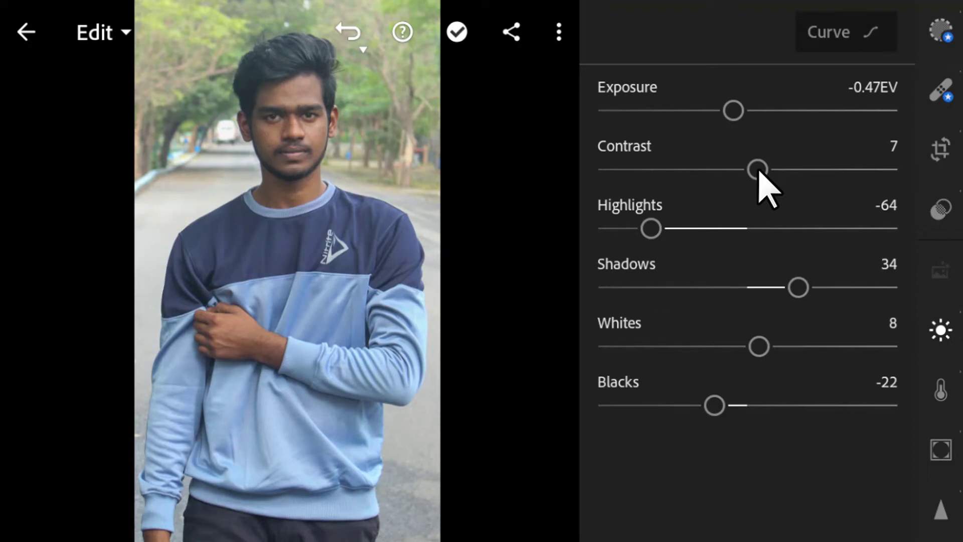
{"action": "mouse_move", "coordinate": [758, 169]}
{"action": "left_mouse_down"}
{"action": "mouse_move", "coordinate": [854, 170]}
{"action": "mouse_move", "coordinate": [646, 170]}
{"action": "mouse_move", "coordinate": [745, 170]}
{"action": "left_mouse_up"}
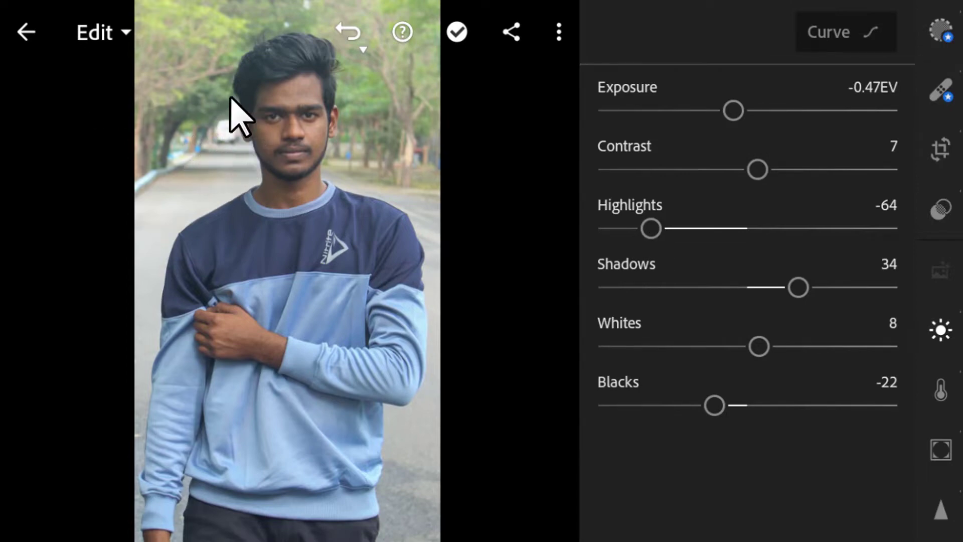
Lower the portrait's highlights to -100, and settle them at -80
{"action": "left_click_drag", "start_coordinate": [656, 226], "coordinate": [546, 219]}
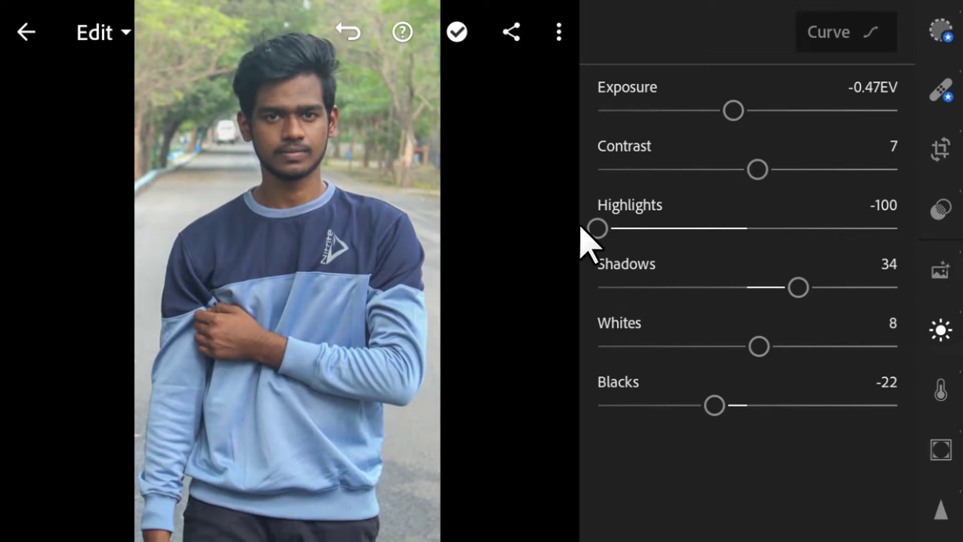
{"action": "left_click_drag", "start_coordinate": [599, 230], "coordinate": [626, 231]}
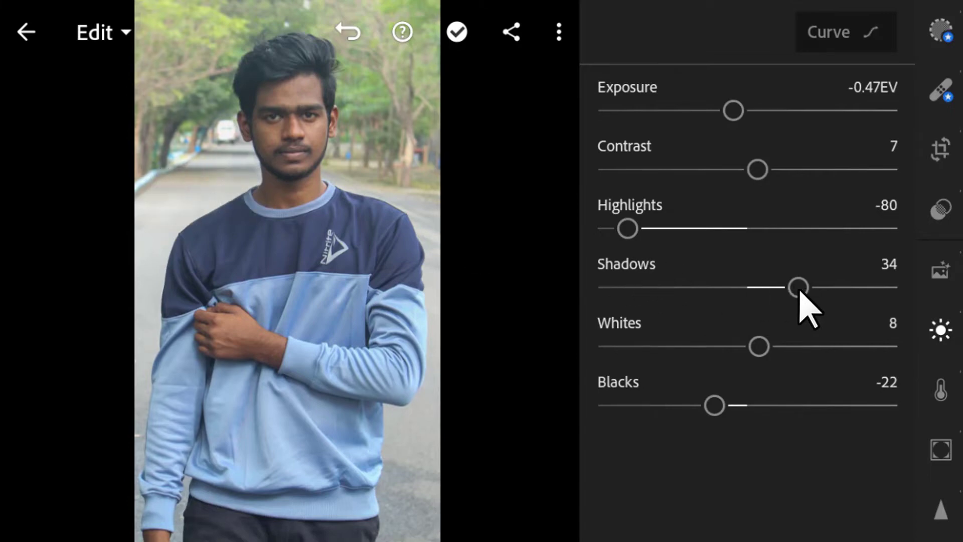
Try lowering the portrait's shadows to -100 and undo the change
{"action": "left_click_drag", "start_coordinate": [798, 288], "coordinate": [523, 297]}
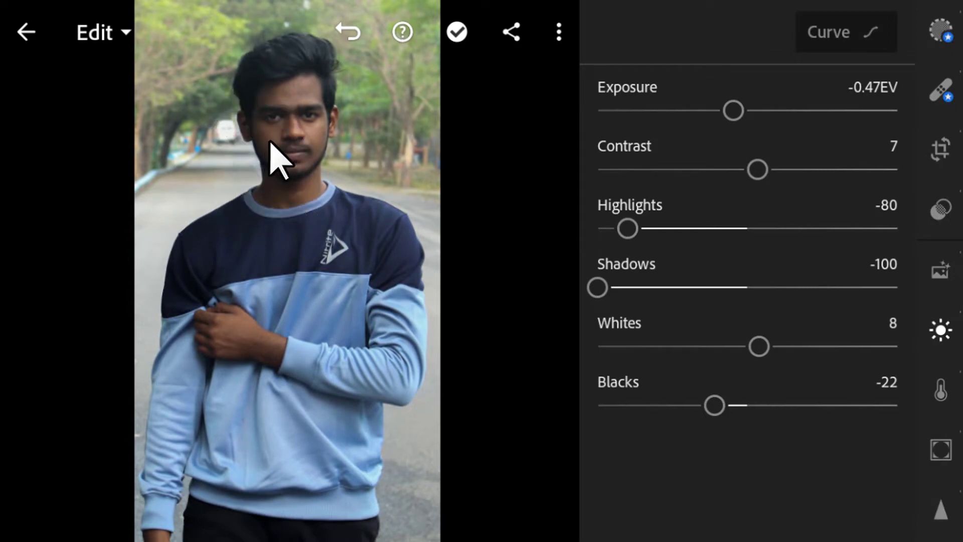
{"action": "key", "text": "ctrl+z"}
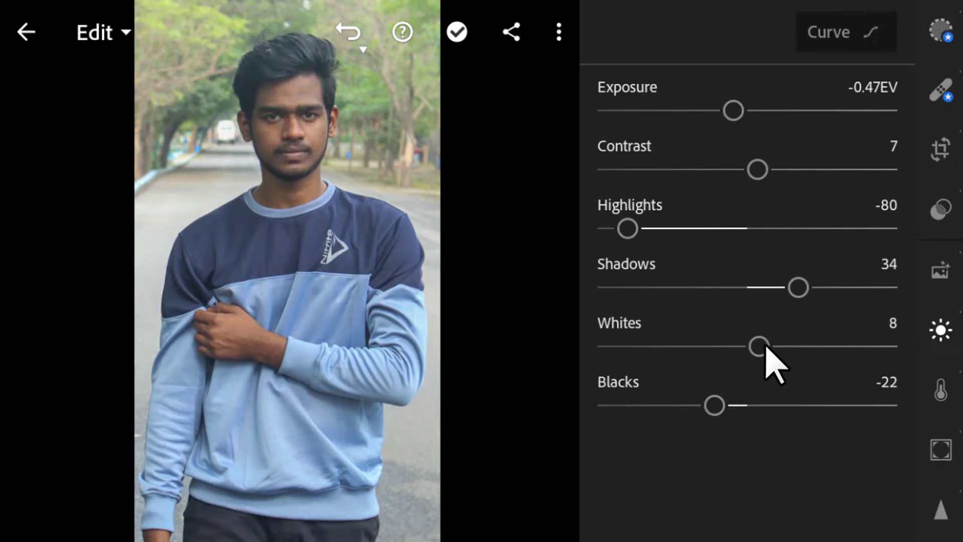
Set the portrait's whites to -5 and its blacks to -70
{"action": "mouse_move", "coordinate": [761, 347]}
{"action": "left_mouse_down"}
{"action": "mouse_move", "coordinate": [851, 348]}
{"action": "mouse_move", "coordinate": [564, 346]}
{"action": "mouse_move", "coordinate": [761, 348]}
{"action": "left_mouse_up"}
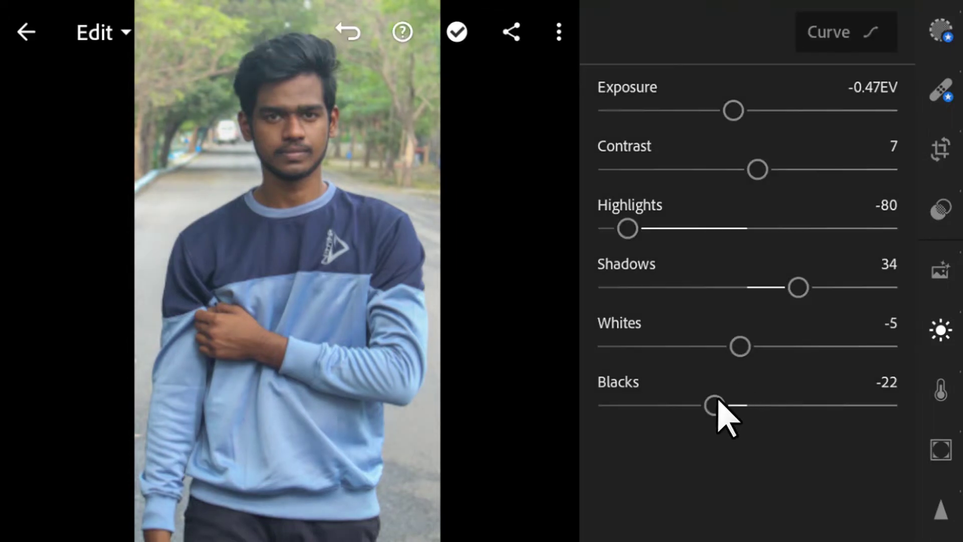
{"action": "left_click_drag", "start_coordinate": [727, 407], "coordinate": [630, 396]}
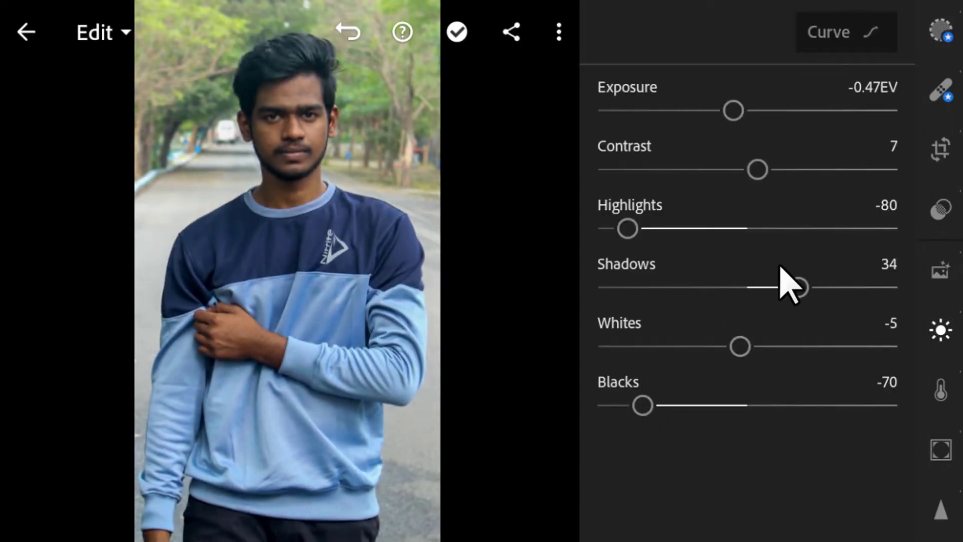
Undo the last change to the portrait's blacks
{"action": "key", "text": "ctrl+z"}
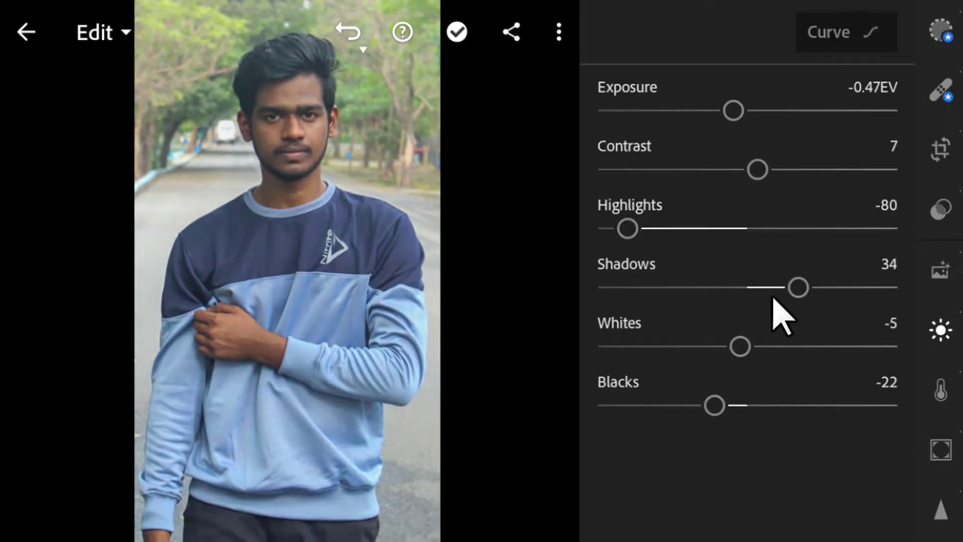
Try out shadow, midtone and highlight points on the portrait's main tone curve, and remove all of them
{"action": "left_click", "coordinate": [844, 35]}
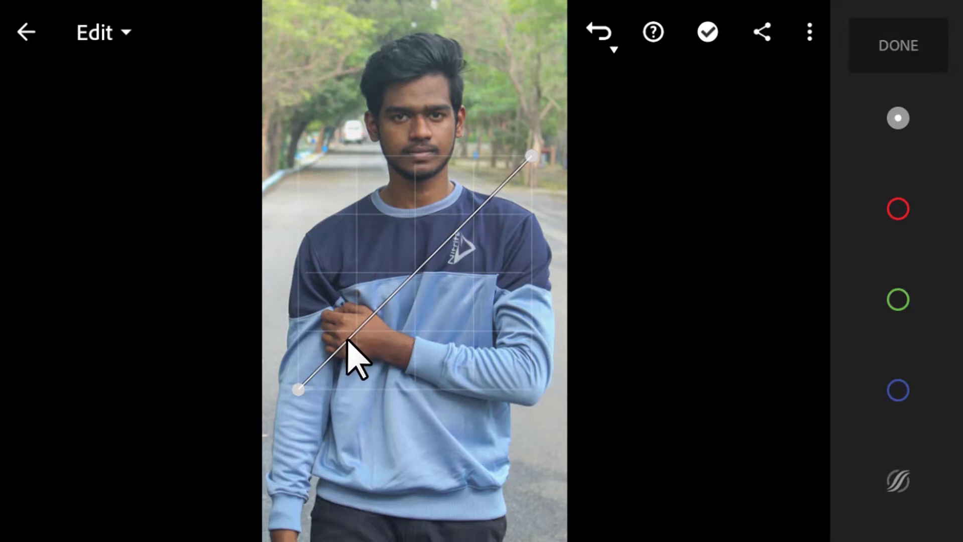
{"action": "left_click", "coordinate": [355, 331]}
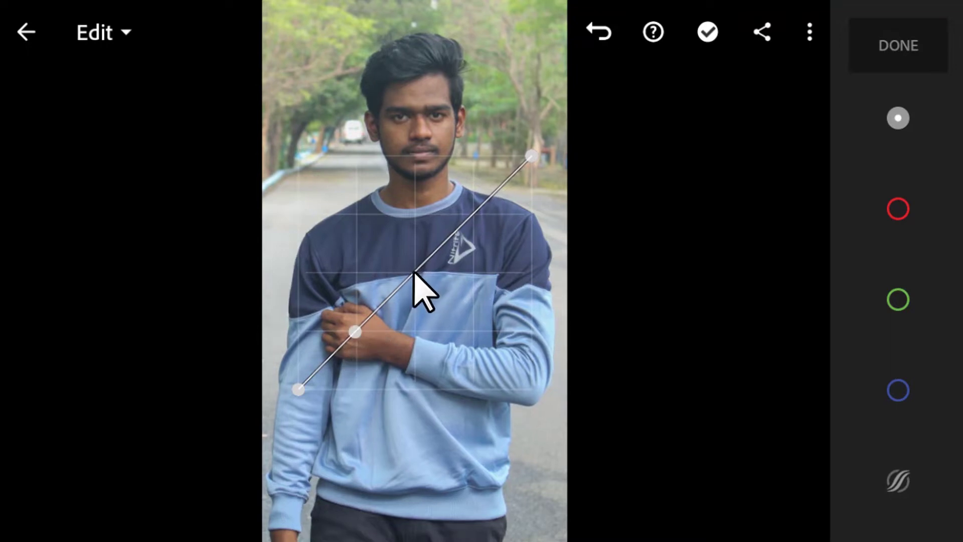
{"action": "left_click", "coordinate": [415, 273]}
{"action": "left_click", "coordinate": [472, 214]}
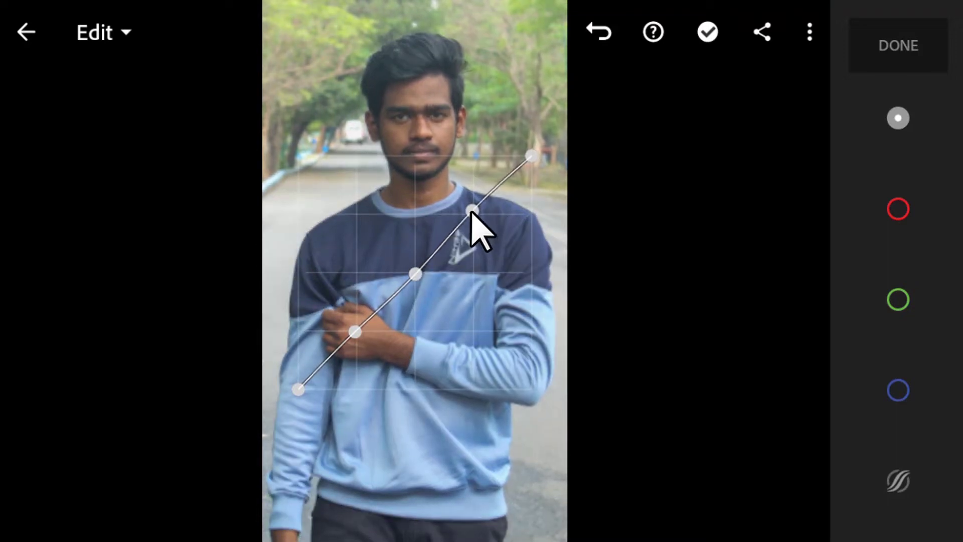
{"action": "mouse_move", "coordinate": [472, 215]}
{"action": "left_mouse_down"}
{"action": "mouse_move", "coordinate": [460, 201]}
{"action": "mouse_move", "coordinate": [489, 220]}
{"action": "mouse_move", "coordinate": [474, 214]}
{"action": "left_mouse_up"}
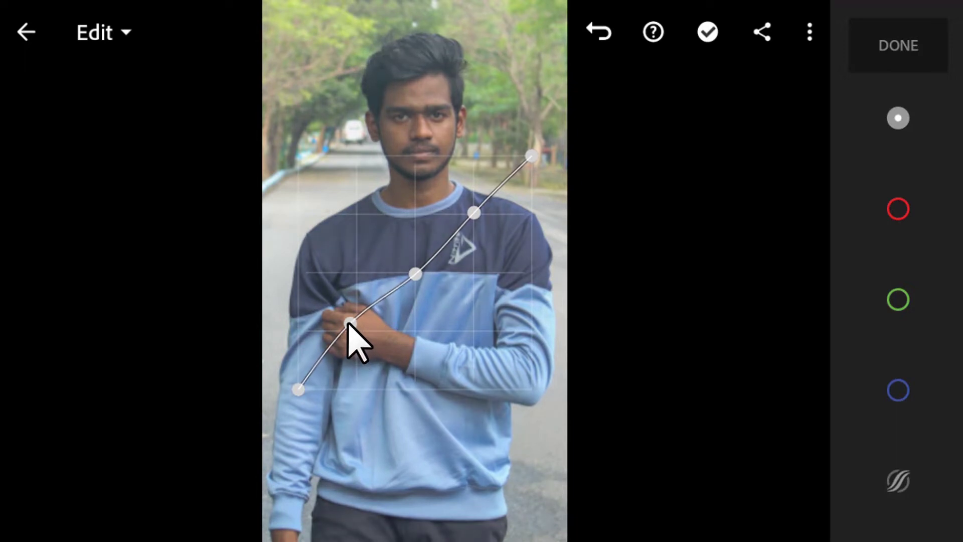
{"action": "mouse_move", "coordinate": [347, 321]}
{"action": "left_mouse_down"}
{"action": "mouse_move", "coordinate": [369, 343]}
{"action": "mouse_move", "coordinate": [359, 349]}
{"action": "mouse_move", "coordinate": [355, 333]}
{"action": "left_mouse_up"}
{"action": "double_click", "coordinate": [415, 272]}
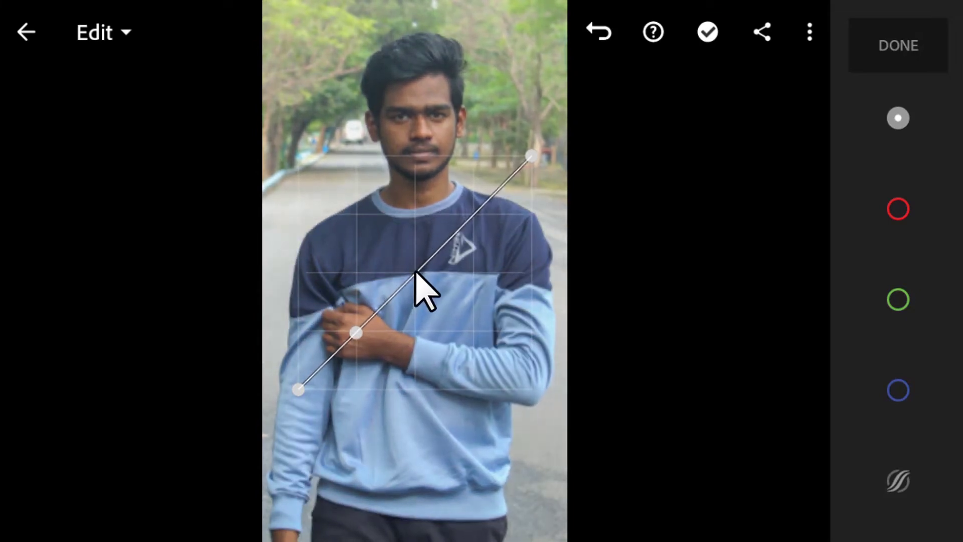
{"action": "double_click", "coordinate": [356, 333]}
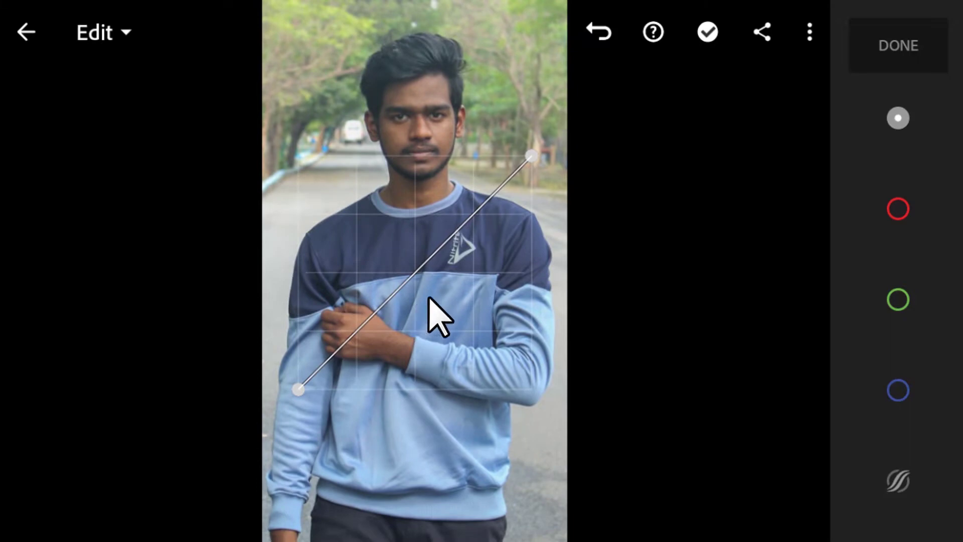
Try raising the middle of the main tone curve and moving its black endpoint, and restore the straight line
{"action": "left_click_drag", "start_coordinate": [415, 271], "coordinate": [397, 252]}
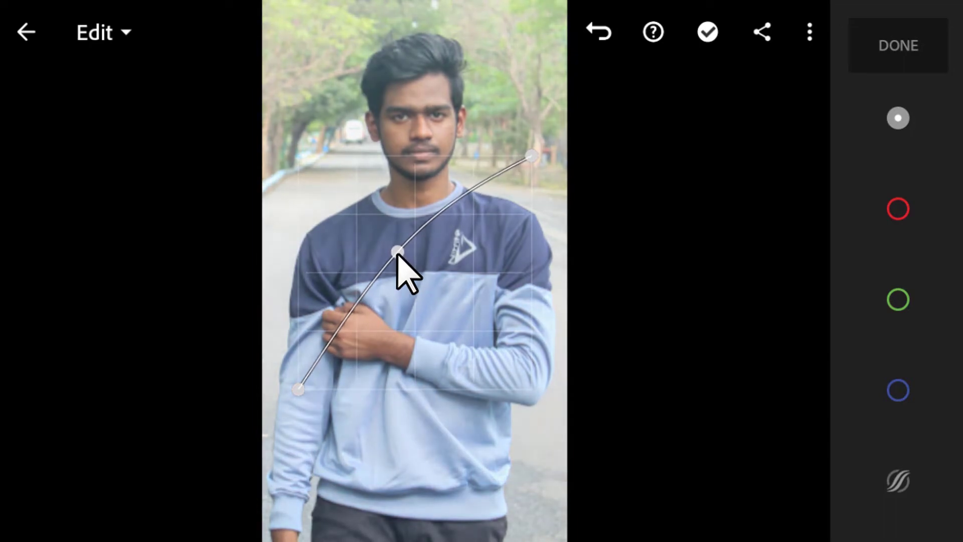
{"action": "left_click_drag", "start_coordinate": [398, 254], "coordinate": [290, 394]}
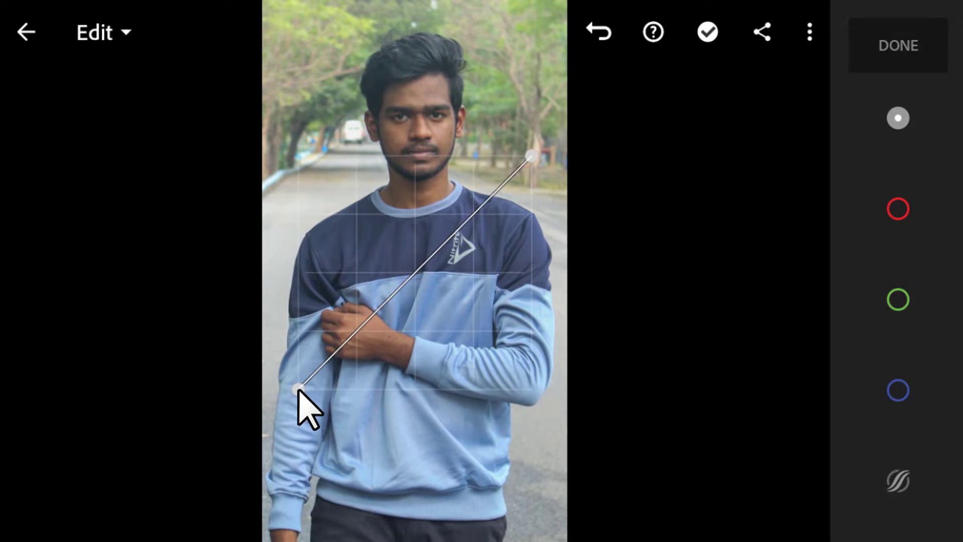
{"action": "mouse_move", "coordinate": [296, 390]}
{"action": "left_mouse_down"}
{"action": "mouse_move", "coordinate": [296, 373]}
{"action": "mouse_move", "coordinate": [290, 386]}
{"action": "mouse_move", "coordinate": [324, 399]}
{"action": "mouse_move", "coordinate": [296, 398]}
{"action": "left_mouse_up"}
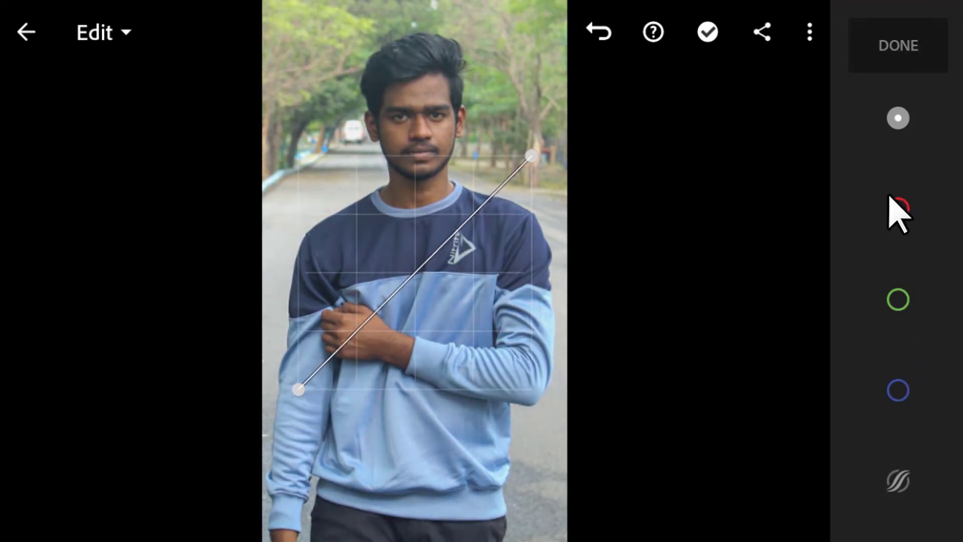
Try lowering the highlights of the red channel curve with a midtone point held in place, and restore the curve
{"action": "left_click", "coordinate": [898, 209]}
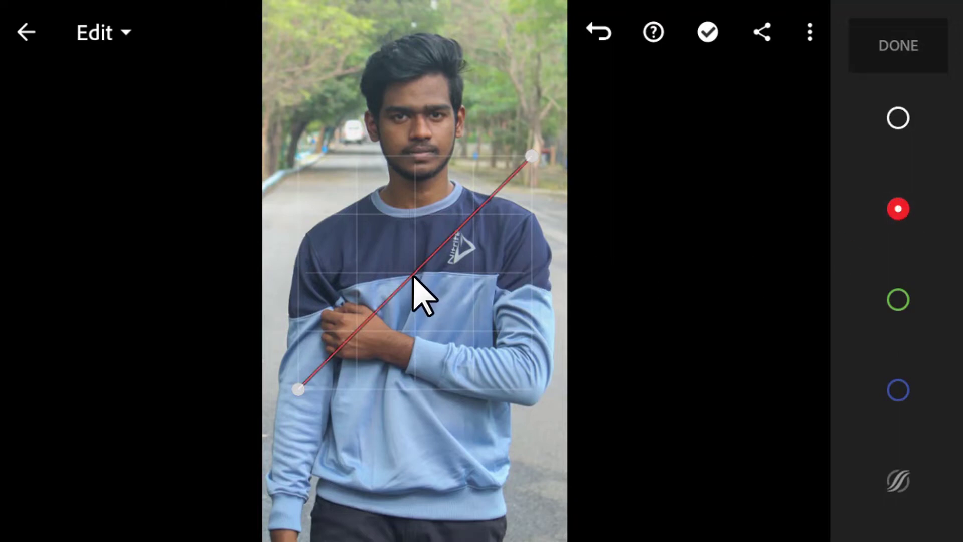
{"action": "mouse_move", "coordinate": [414, 273]}
{"action": "left_mouse_down"}
{"action": "mouse_move", "coordinate": [403, 261]}
{"action": "mouse_move", "coordinate": [425, 288]}
{"action": "mouse_move", "coordinate": [415, 274]}
{"action": "left_mouse_up"}
{"action": "left_click", "coordinate": [472, 211]}
{"action": "mouse_move", "coordinate": [472, 211]}
{"action": "left_mouse_down"}
{"action": "mouse_move", "coordinate": [461, 200]}
{"action": "mouse_move", "coordinate": [482, 219]}
{"action": "left_mouse_up"}
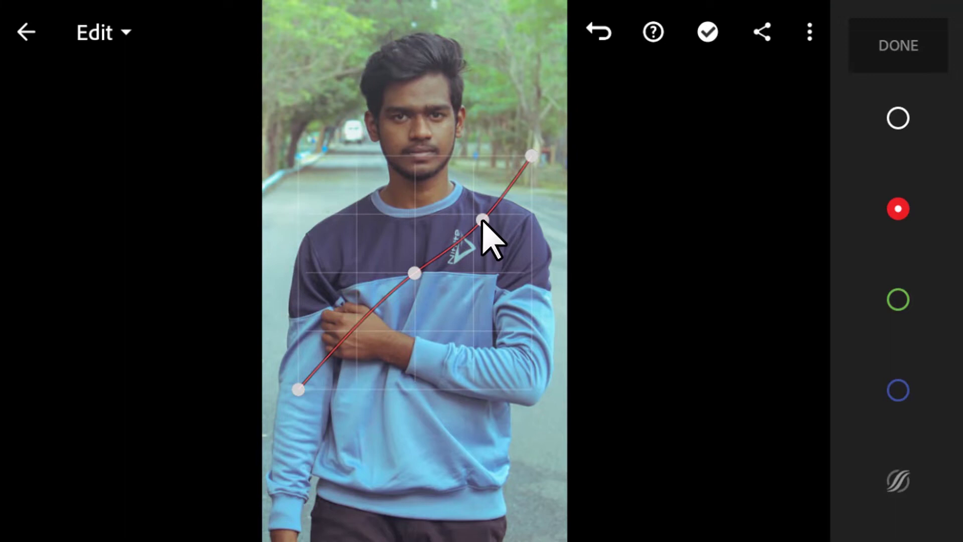
{"action": "left_click_drag", "start_coordinate": [482, 219], "coordinate": [471, 214]}
Place a midpoint on the green and blue channel curves with barely any shift, and finish the curve editing
{"action": "left_click", "coordinate": [898, 299]}
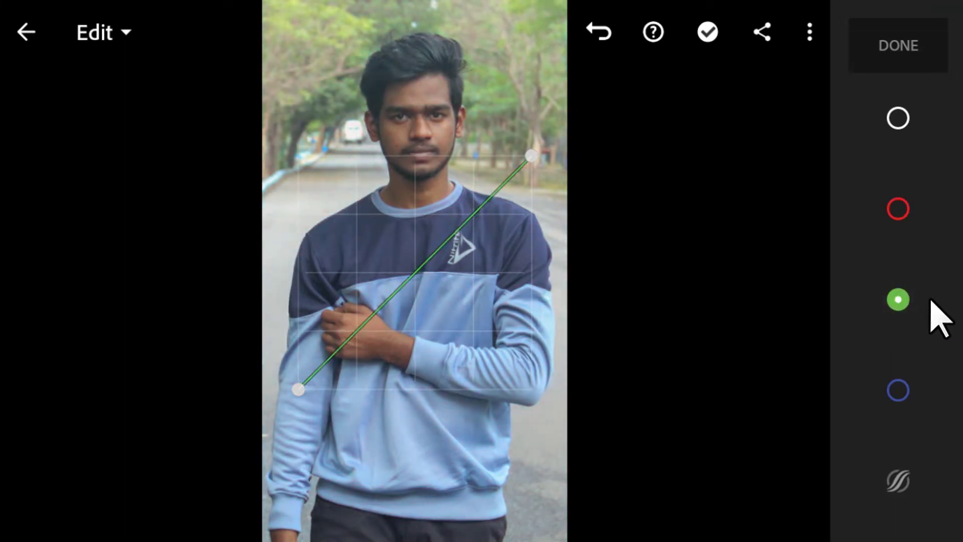
{"action": "mouse_move", "coordinate": [416, 274]}
{"action": "left_mouse_down"}
{"action": "mouse_move", "coordinate": [398, 262]}
{"action": "mouse_move", "coordinate": [429, 291]}
{"action": "mouse_move", "coordinate": [405, 260]}
{"action": "mouse_move", "coordinate": [429, 285]}
{"action": "mouse_move", "coordinate": [416, 271]}
{"action": "left_mouse_up"}
{"action": "left_click", "coordinate": [897, 391]}
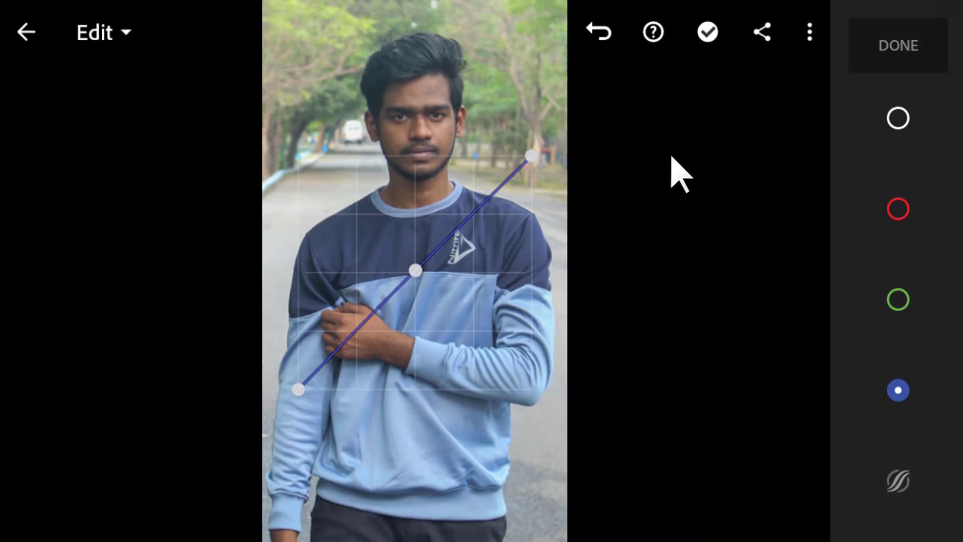
{"action": "left_click", "coordinate": [898, 45]}
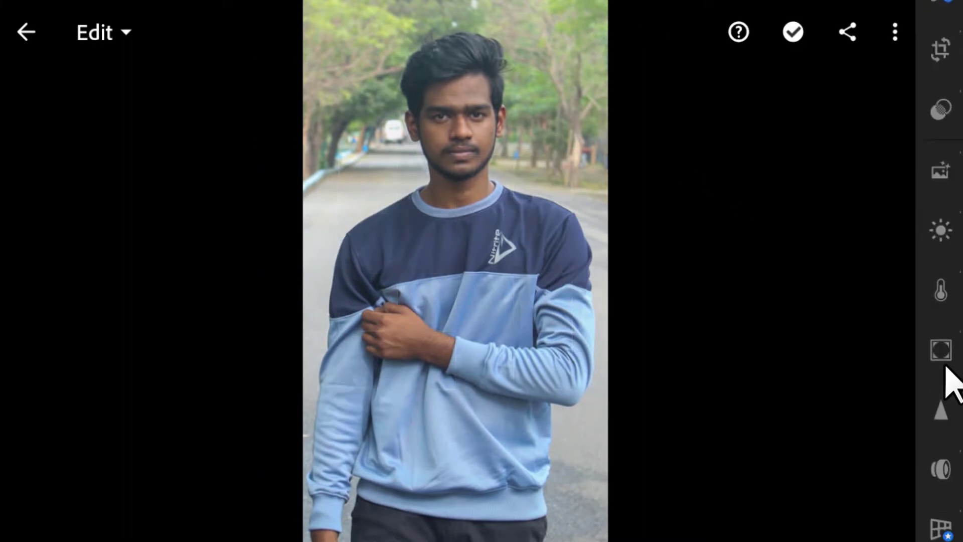
Set the portrait's white balance to Auto in the color settings
{"action": "left_click", "coordinate": [945, 247]}
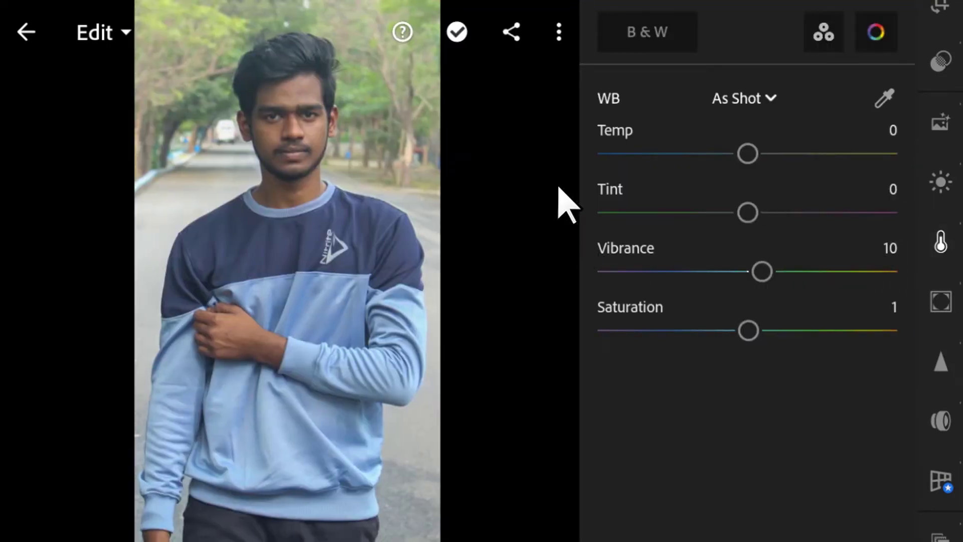
{"action": "left_click", "coordinate": [771, 119]}
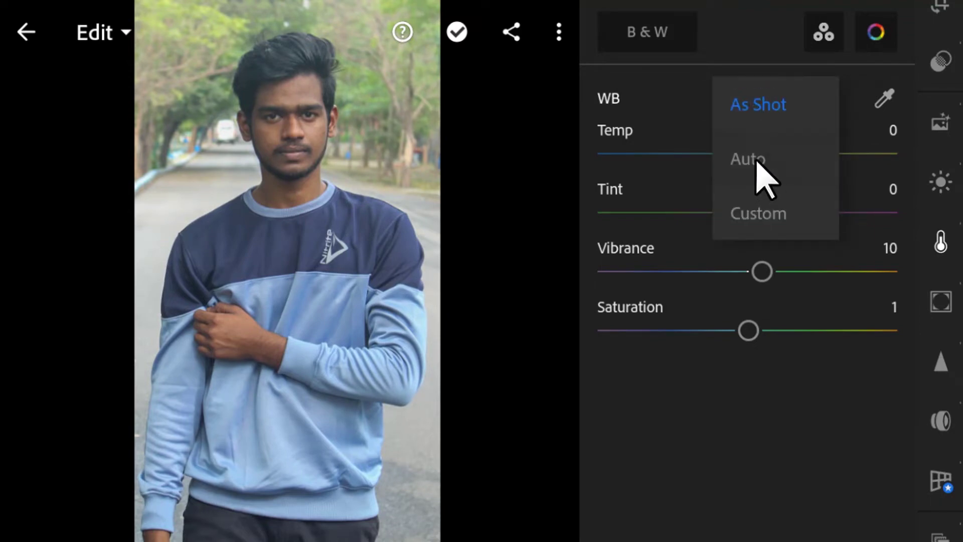
{"action": "left_click", "coordinate": [756, 161]}
{"action": "left_click", "coordinate": [758, 98]}
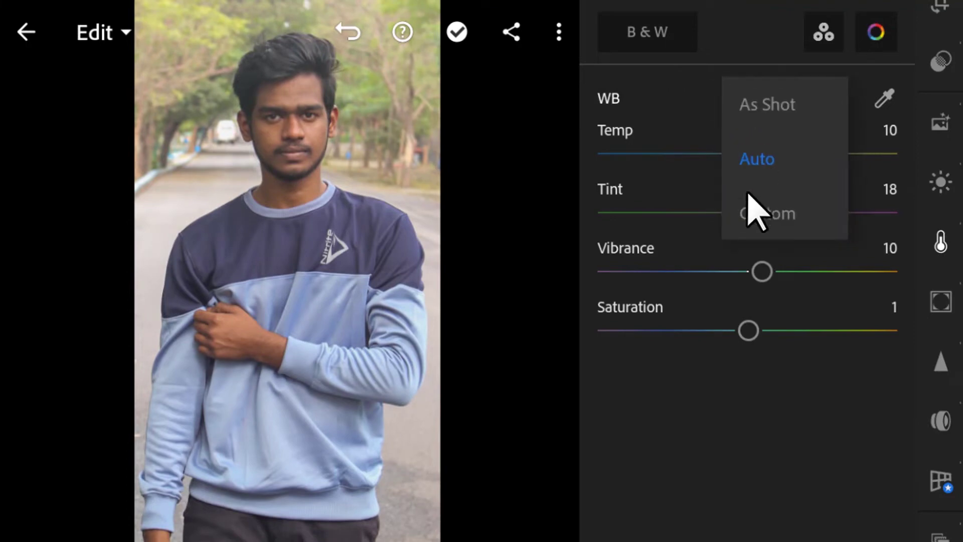
{"action": "left_click", "coordinate": [763, 299]}
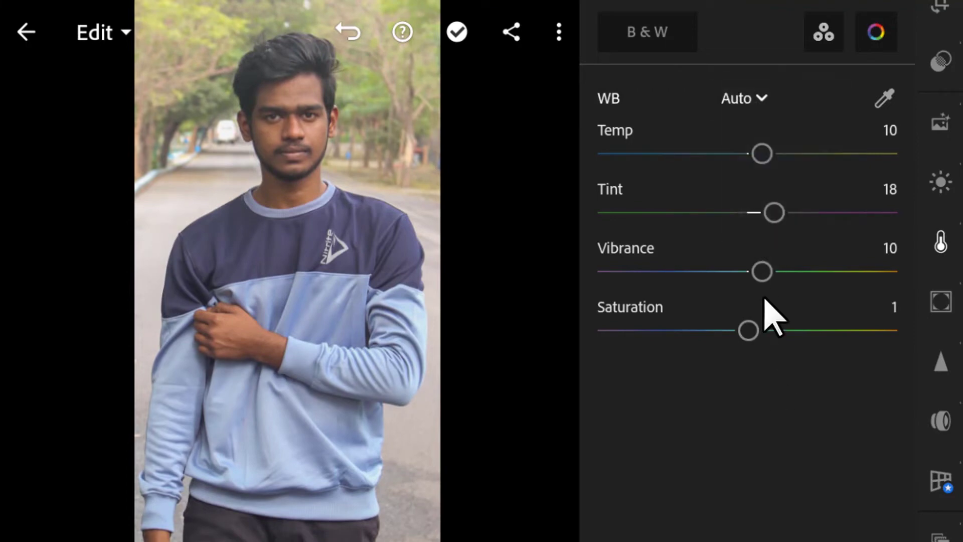
Try to sample the white balance from the white vehicle in the background
{"action": "left_click", "coordinate": [888, 98]}
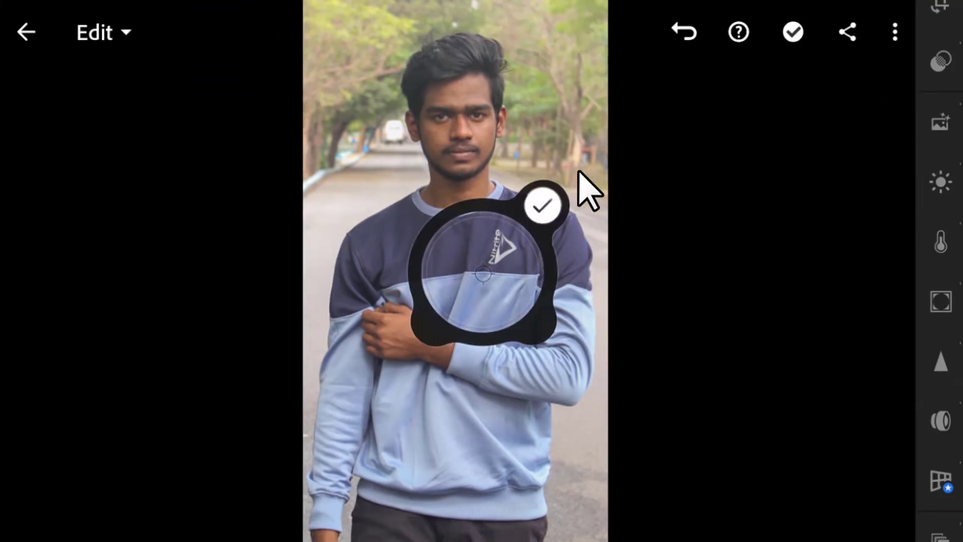
{"action": "left_click_drag", "start_coordinate": [485, 274], "coordinate": [393, 139]}
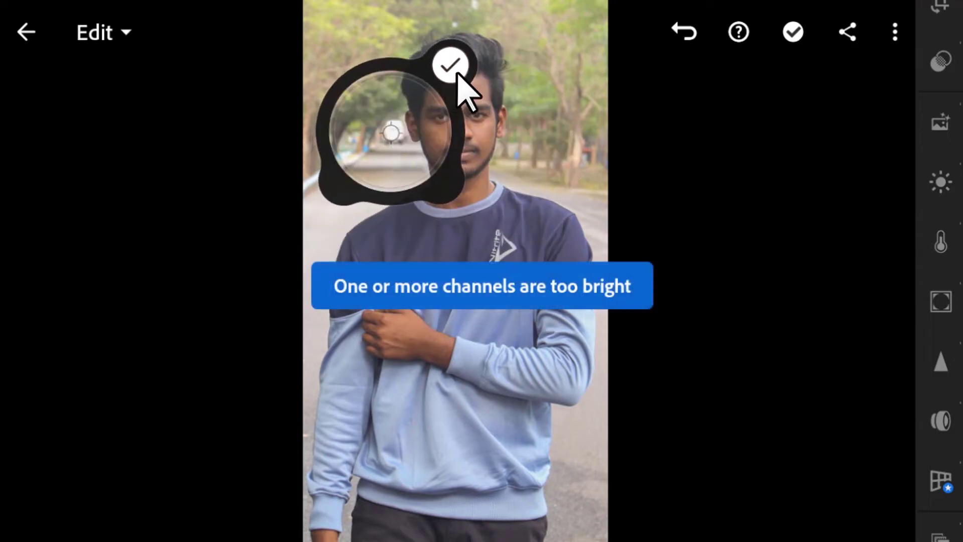
{"action": "left_click", "coordinate": [450, 65]}
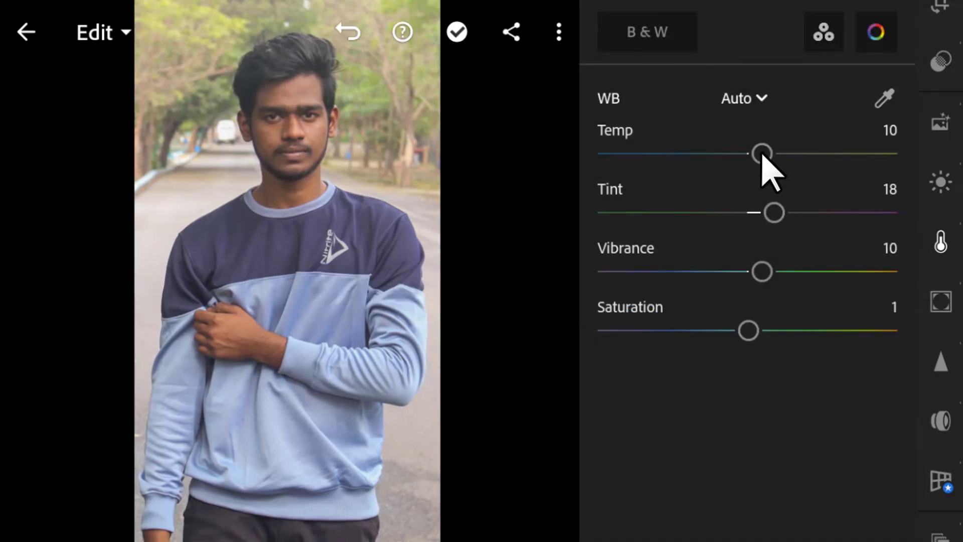
Fine-tune the portrait's color with a temperature of 7, a tint of 15 and a saturation of 19
{"action": "left_click_drag", "start_coordinate": [751, 152], "coordinate": [730, 159]}
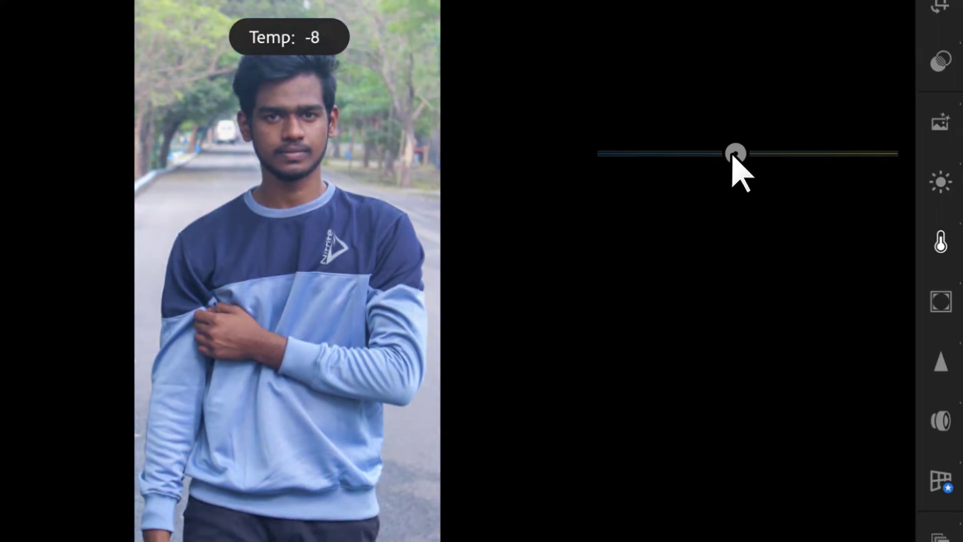
{"action": "left_click_drag", "start_coordinate": [732, 155], "coordinate": [756, 157]}
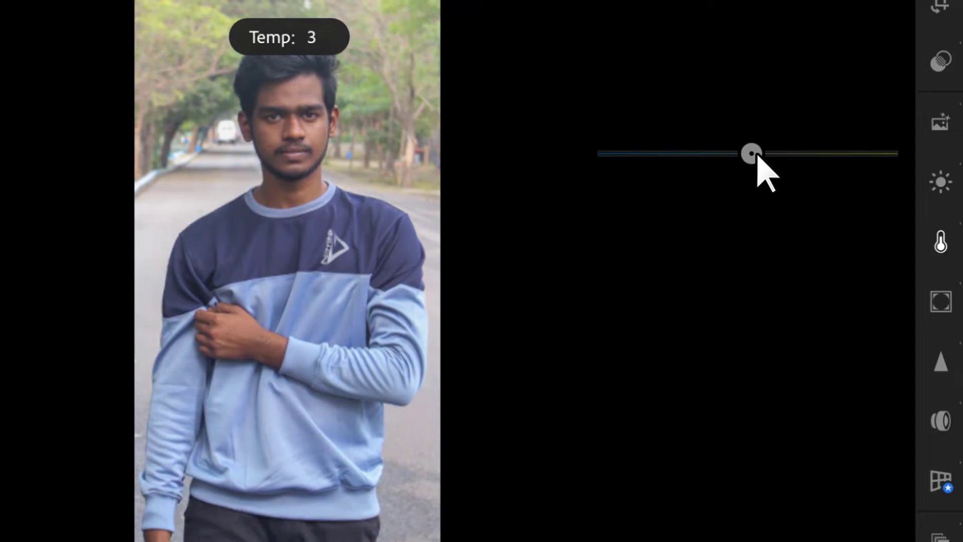
{"action": "left_click_drag", "start_coordinate": [758, 156], "coordinate": [762, 155]}
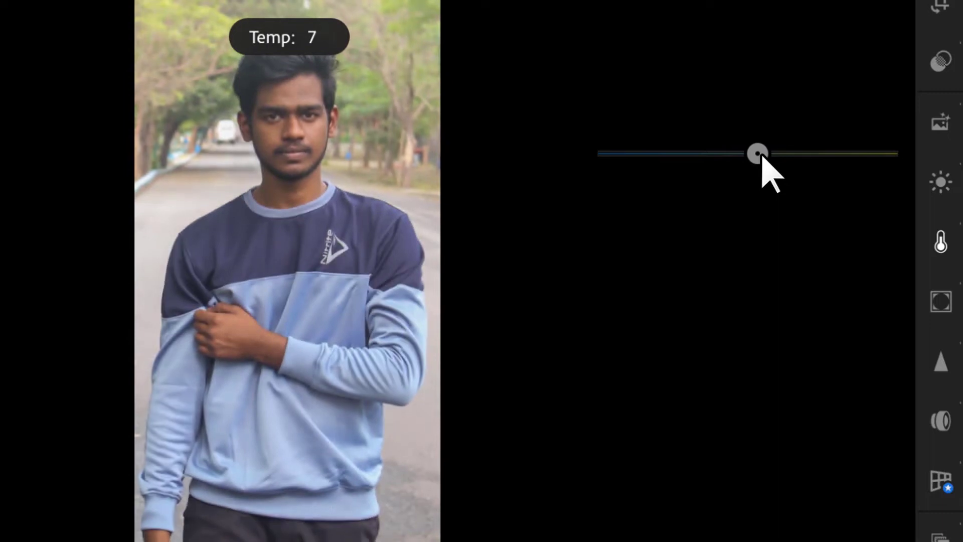
{"action": "left_click_drag", "start_coordinate": [761, 157], "coordinate": [761, 156]}
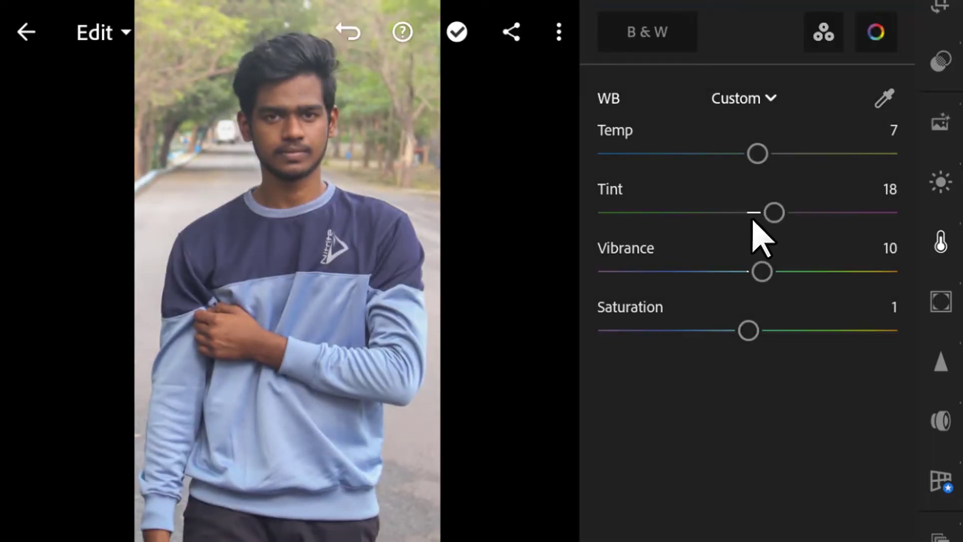
{"action": "mouse_move", "coordinate": [766, 213]}
{"action": "left_mouse_down"}
{"action": "mouse_move", "coordinate": [711, 218]}
{"action": "mouse_move", "coordinate": [768, 216]}
{"action": "left_mouse_up"}
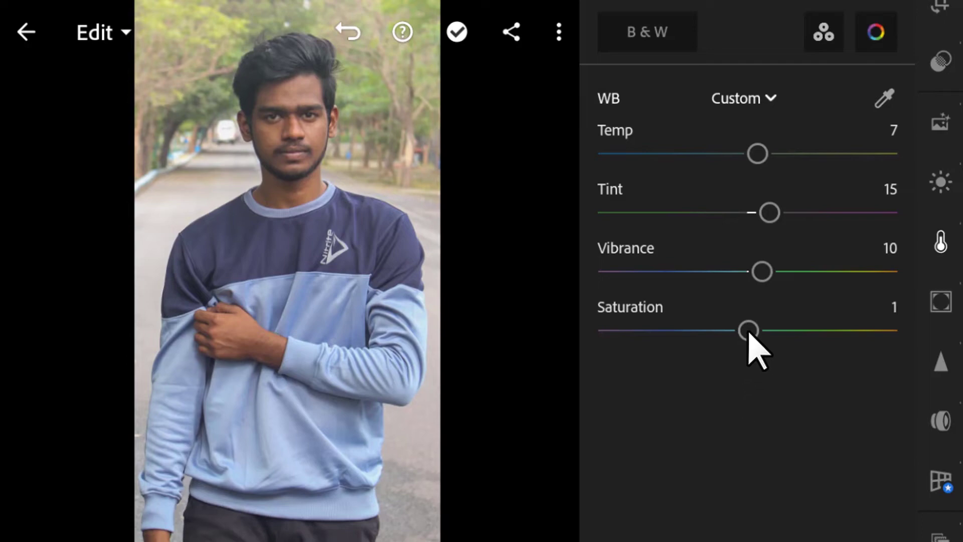
{"action": "left_click_drag", "start_coordinate": [753, 330], "coordinate": [783, 330]}
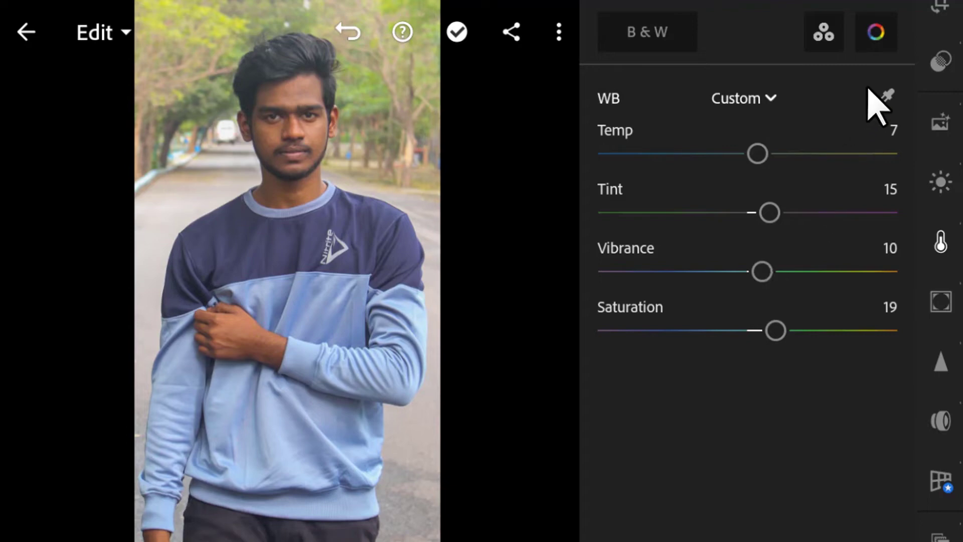
In the color mix, try the greens' saturation at -100 and 87, settle it at 68, and set their hue to -100
{"action": "left_click", "coordinate": [875, 33]}
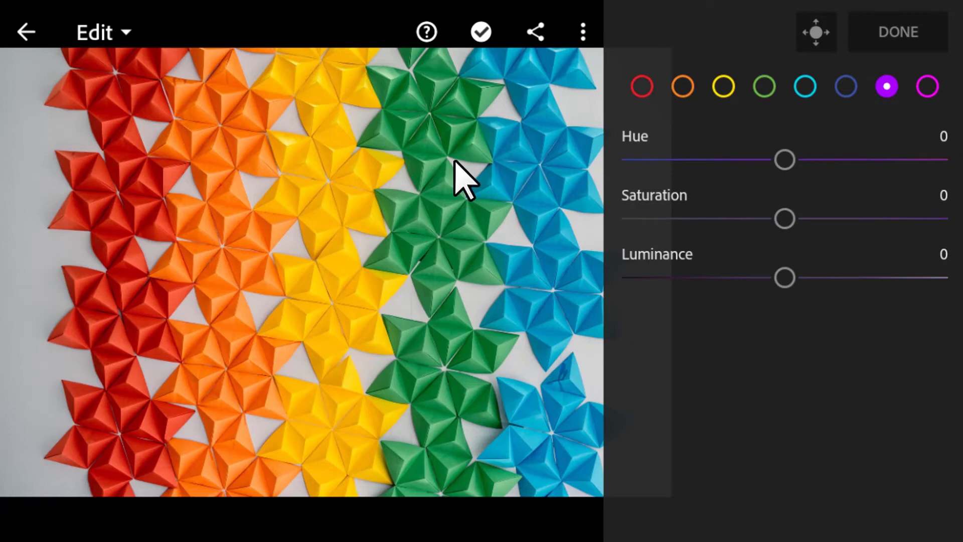
{"action": "key", "text": "ctrl+z"}
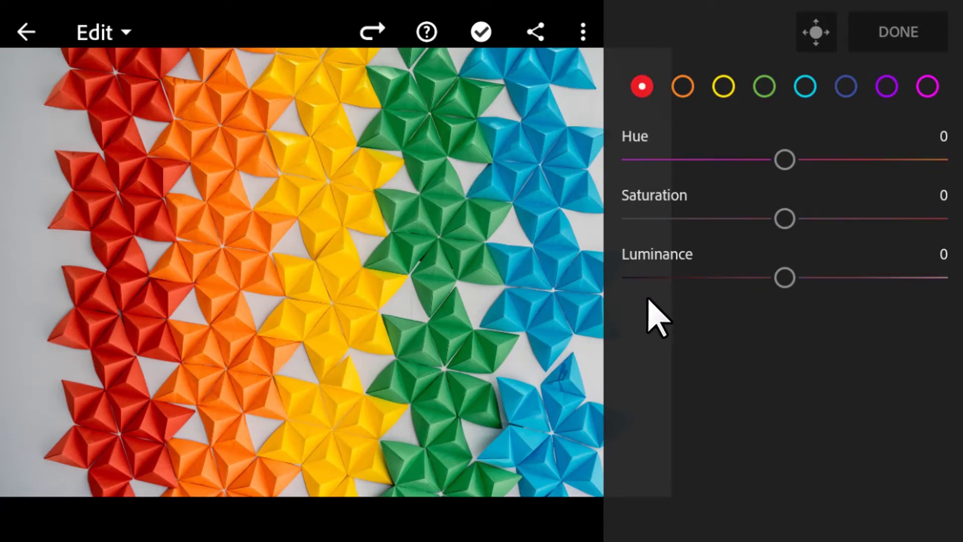
{"action": "left_click", "coordinate": [765, 91]}
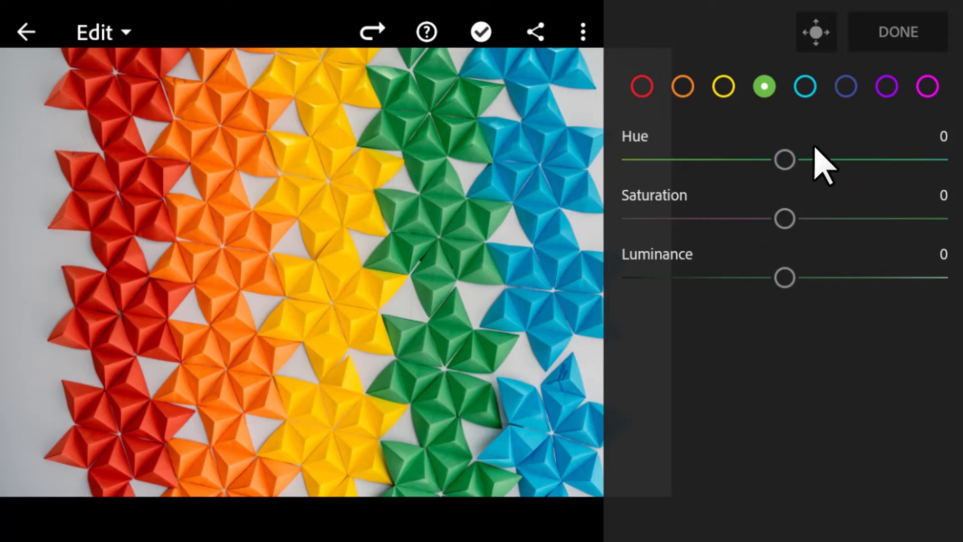
{"action": "left_click", "coordinate": [784, 158]}
{"action": "left_click_drag", "start_coordinate": [786, 221], "coordinate": [609, 219]}
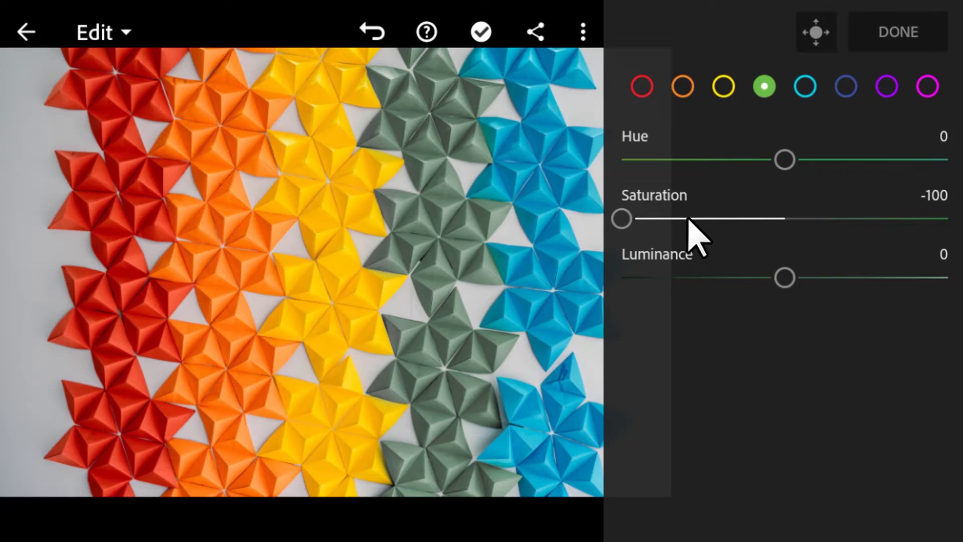
{"action": "left_click_drag", "start_coordinate": [660, 232], "coordinate": [926, 221]}
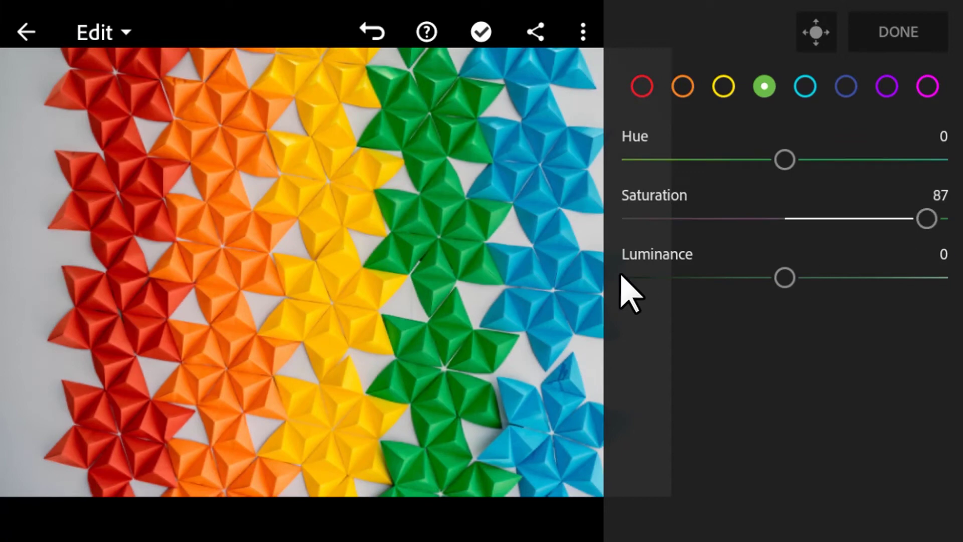
{"action": "left_click_drag", "start_coordinate": [764, 223], "coordinate": [657, 205]}
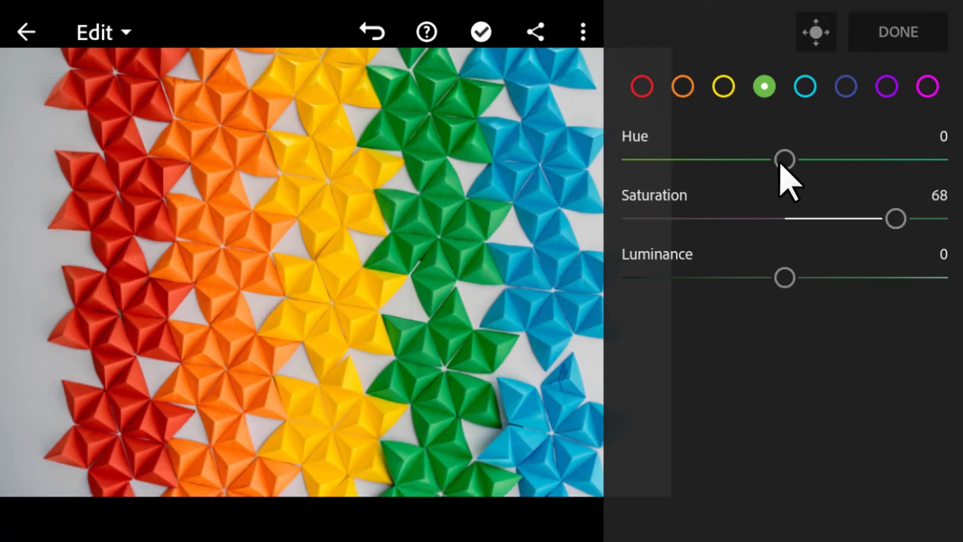
{"action": "left_click_drag", "start_coordinate": [776, 161], "coordinate": [593, 170]}
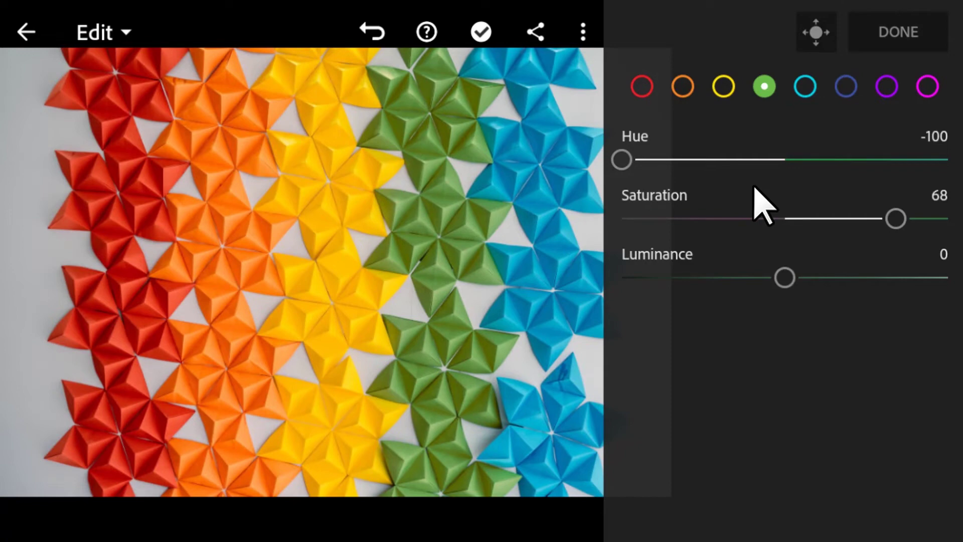
Try the greens' luminance at 100 and at -100 in the color mix
{"action": "left_click_drag", "start_coordinate": [788, 276], "coordinate": [957, 278]}
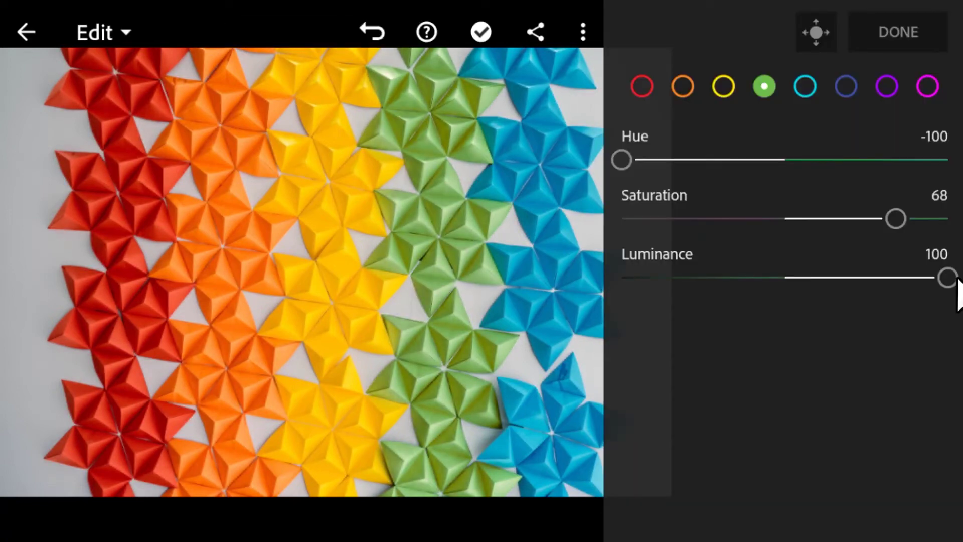
{"action": "left_click_drag", "start_coordinate": [946, 277], "coordinate": [576, 300]}
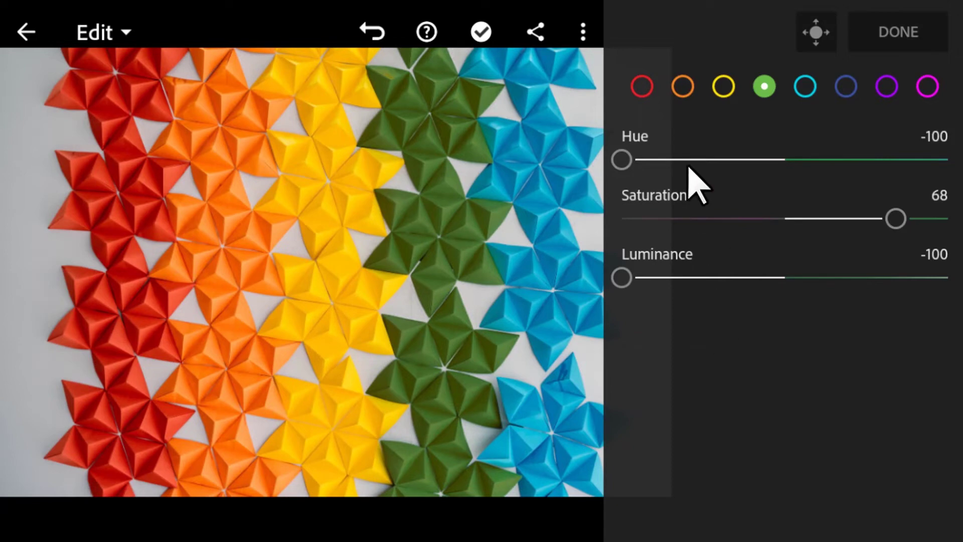
Switch the color mix to the yellows and try their saturation at 100 and at -100
{"action": "left_click", "coordinate": [645, 91]}
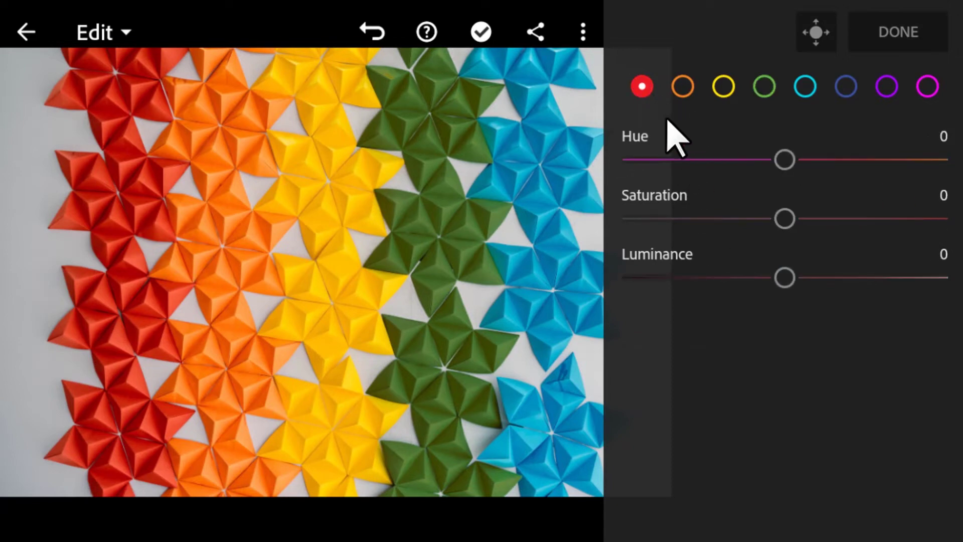
{"action": "left_click", "coordinate": [681, 91]}
{"action": "left_click", "coordinate": [723, 87]}
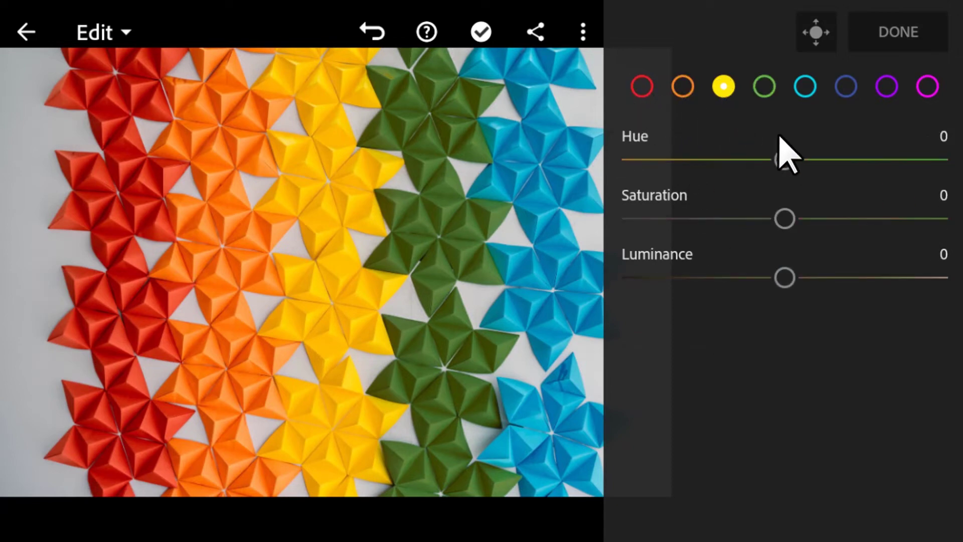
{"action": "left_click_drag", "start_coordinate": [784, 218], "coordinate": [947, 218]}
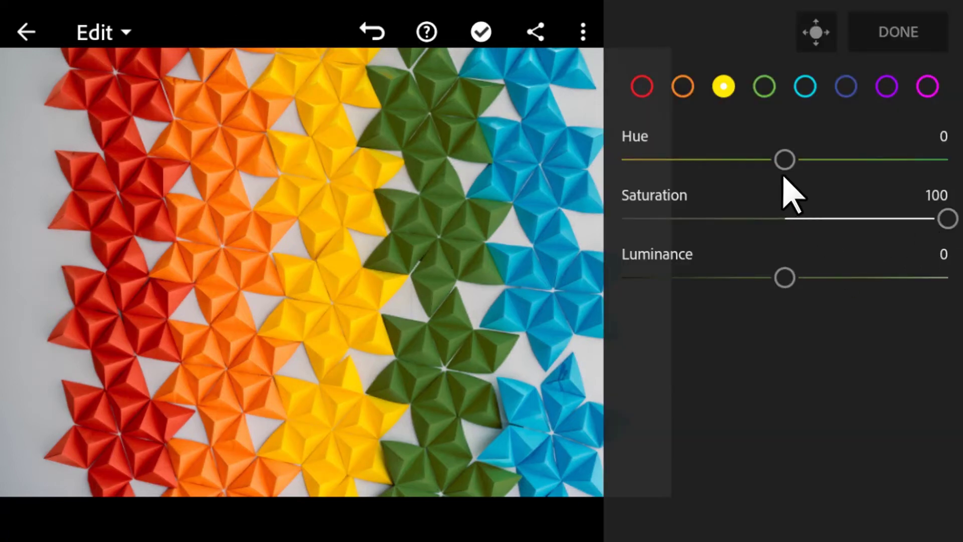
{"action": "left_click_drag", "start_coordinate": [943, 219], "coordinate": [571, 221]}
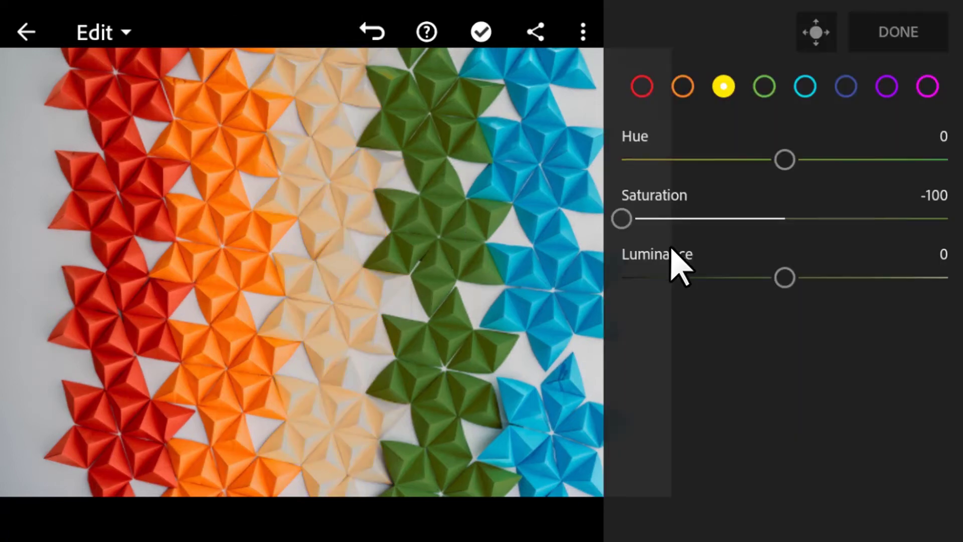
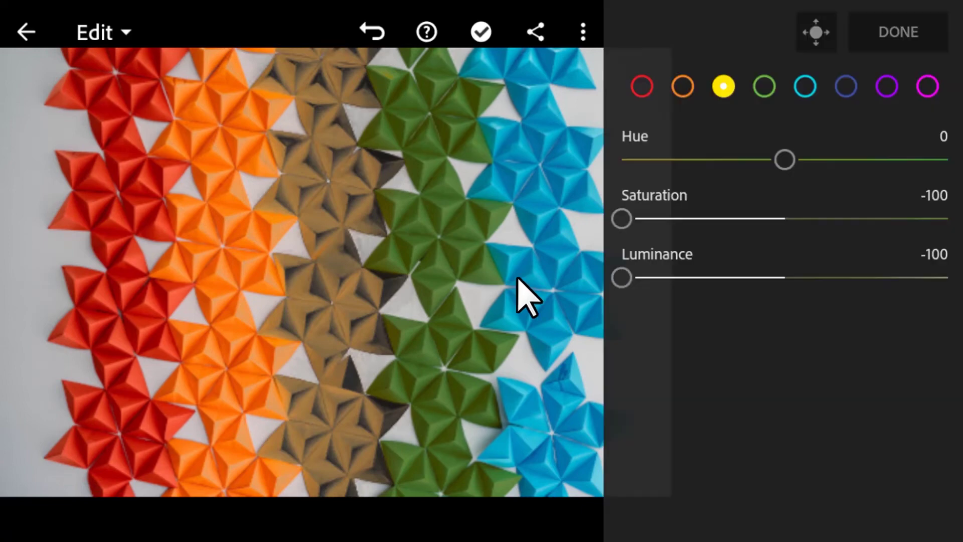
Try shifting the yellows' hue to both extremes while raising their luminance and saturation
{"action": "left_click_drag", "start_coordinate": [727, 176], "coordinate": [611, 183]}
{"action": "left_click_drag", "start_coordinate": [627, 277], "coordinate": [767, 278]}
{"action": "left_click_drag", "start_coordinate": [633, 158], "coordinate": [920, 160]}
{"action": "left_click_drag", "start_coordinate": [633, 218], "coordinate": [801, 216]}
{"action": "left_click_drag", "start_coordinate": [915, 159], "coordinate": [948, 159]}
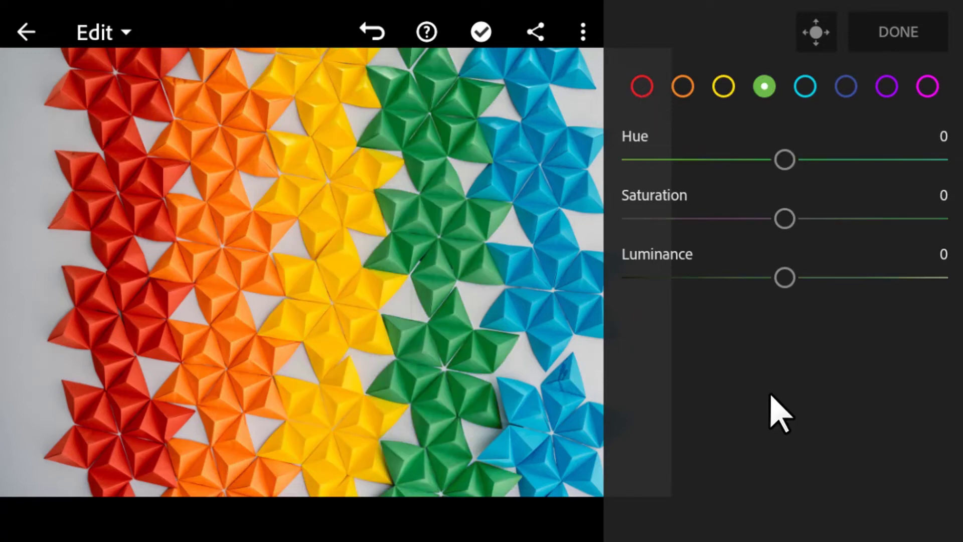
Turn on targeted adjustment and raise the saturation sampled from the red paper shapes
{"action": "left_click", "coordinate": [816, 32]}
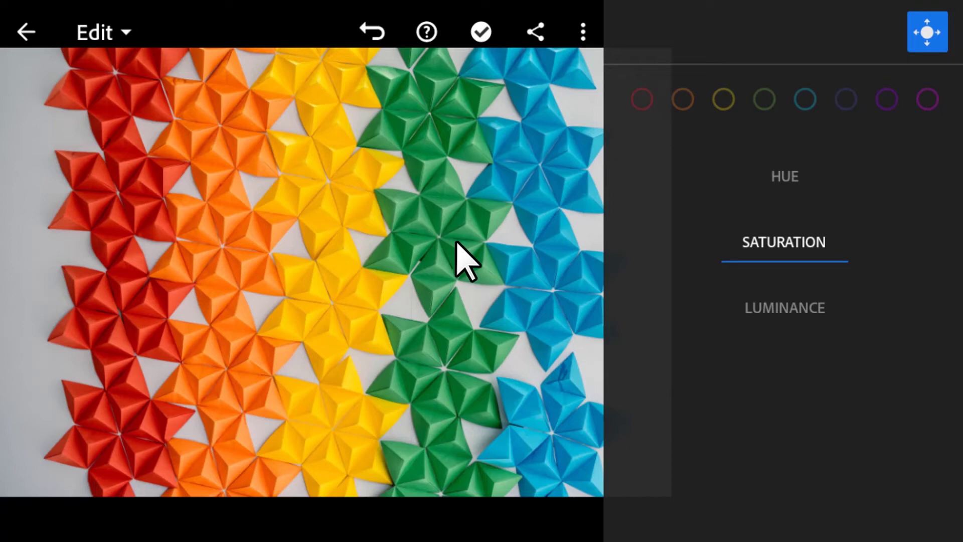
{"action": "left_click", "coordinate": [104, 178]}
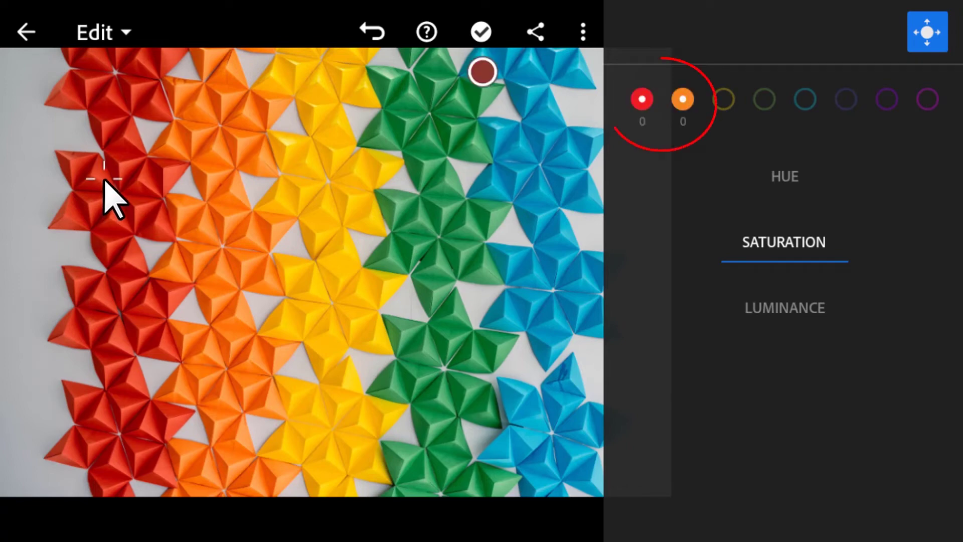
{"action": "left_click_drag", "start_coordinate": [104, 179], "coordinate": [106, 129]}
Switch the targeted adjustment to luminance and lower it to -35 from the red paper shapes
{"action": "left_click", "coordinate": [791, 305]}
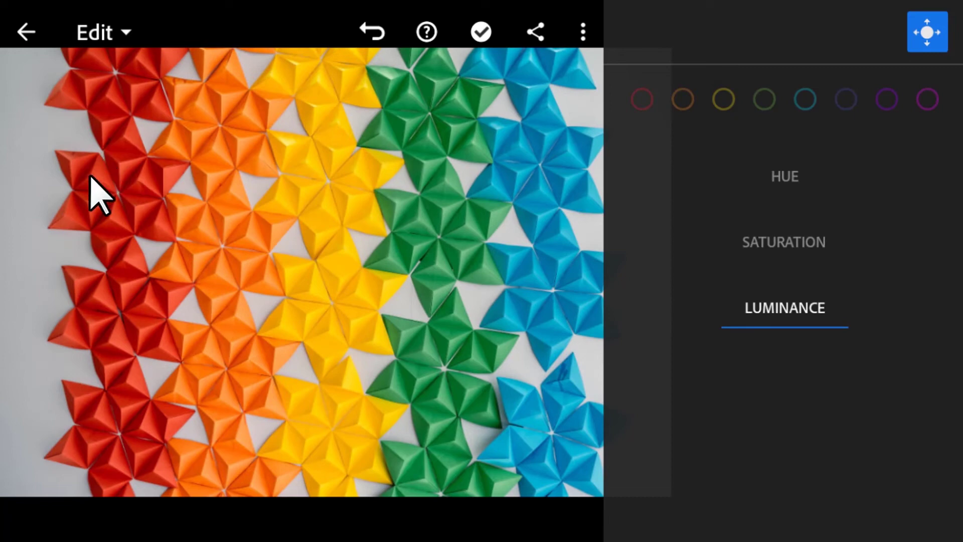
{"action": "left_click_drag", "start_coordinate": [101, 174], "coordinate": [102, 225]}
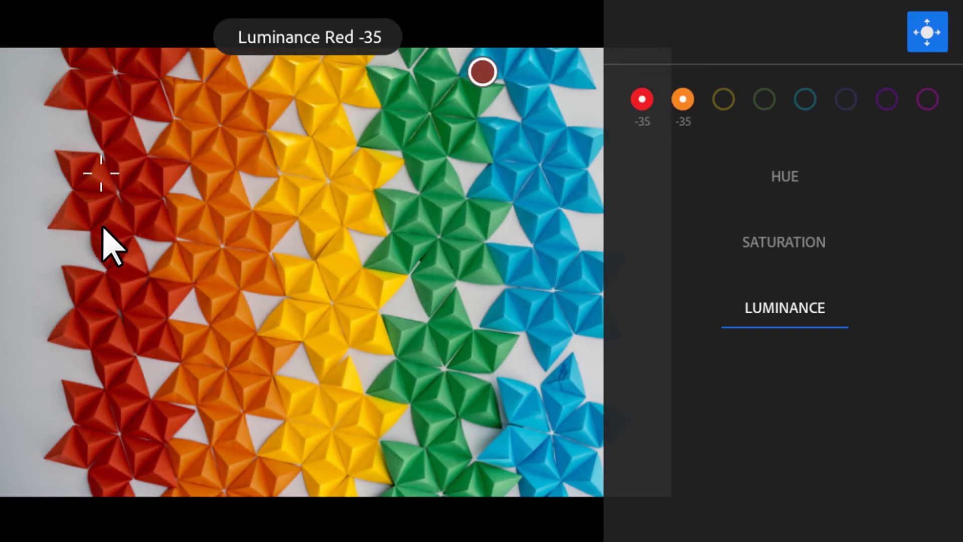
{"action": "left_click_drag", "start_coordinate": [103, 226], "coordinate": [103, 241]}
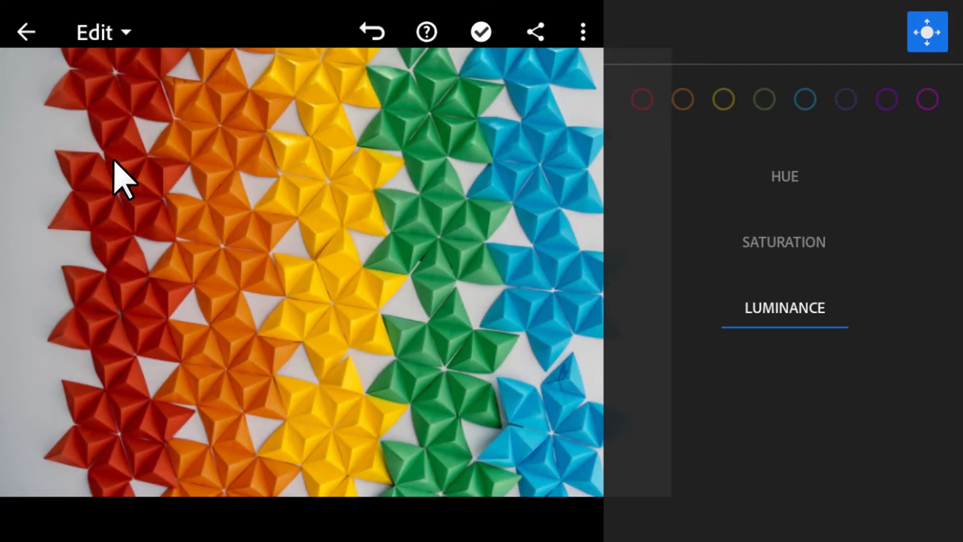
{"action": "left_click", "coordinate": [197, 175]}
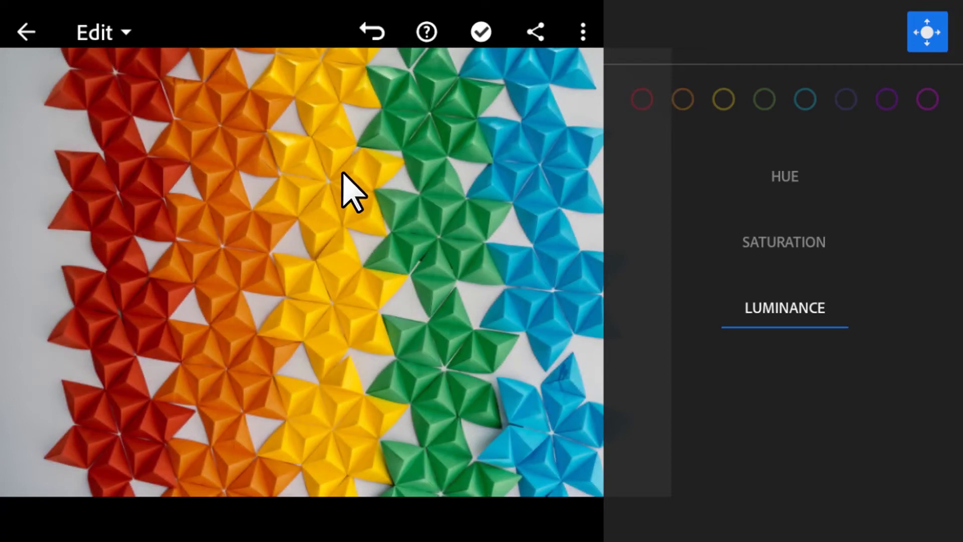
Raise the yellows' luminance to 23 on the image, adjust the green and blue shapes slightly, and finish the targeted adjustment
{"action": "mouse_move", "coordinate": [335, 161]}
{"action": "left_mouse_down"}
{"action": "mouse_move", "coordinate": [337, 119]}
{"action": "mouse_move", "coordinate": [338, 136]}
{"action": "mouse_move", "coordinate": [338, 128]}
{"action": "left_mouse_up"}
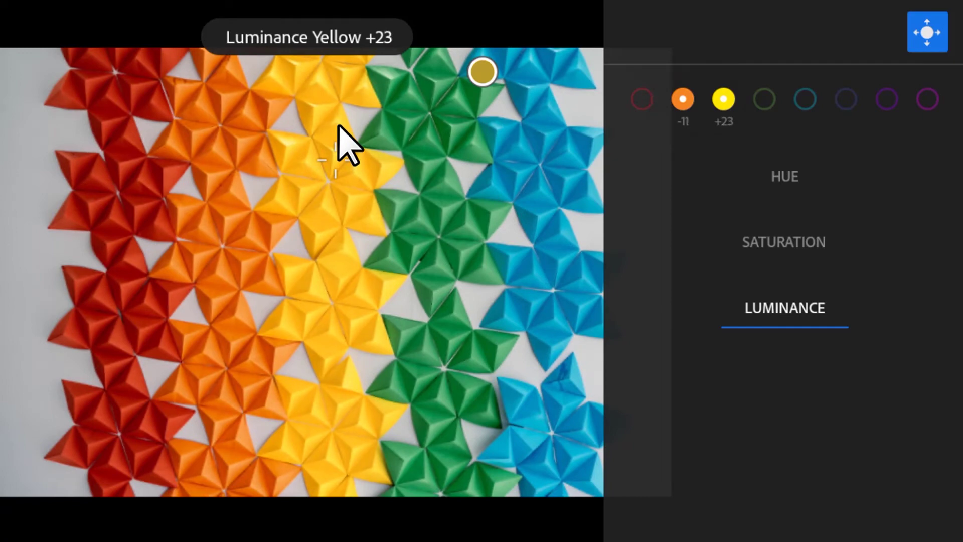
{"action": "mouse_move", "coordinate": [428, 135]}
{"action": "left_mouse_down"}
{"action": "mouse_move", "coordinate": [429, 128]}
{"action": "mouse_move", "coordinate": [430, 145]}
{"action": "left_mouse_up"}
{"action": "mouse_move", "coordinate": [541, 143]}
{"action": "left_mouse_down"}
{"action": "mouse_move", "coordinate": [543, 119]}
{"action": "mouse_move", "coordinate": [543, 143]}
{"action": "left_mouse_up"}
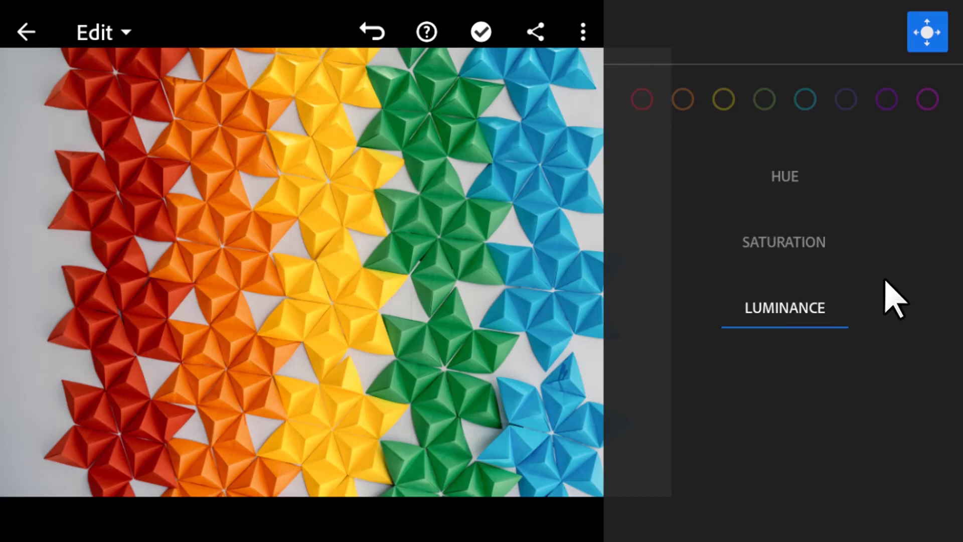
{"action": "left_click", "coordinate": [931, 35]}
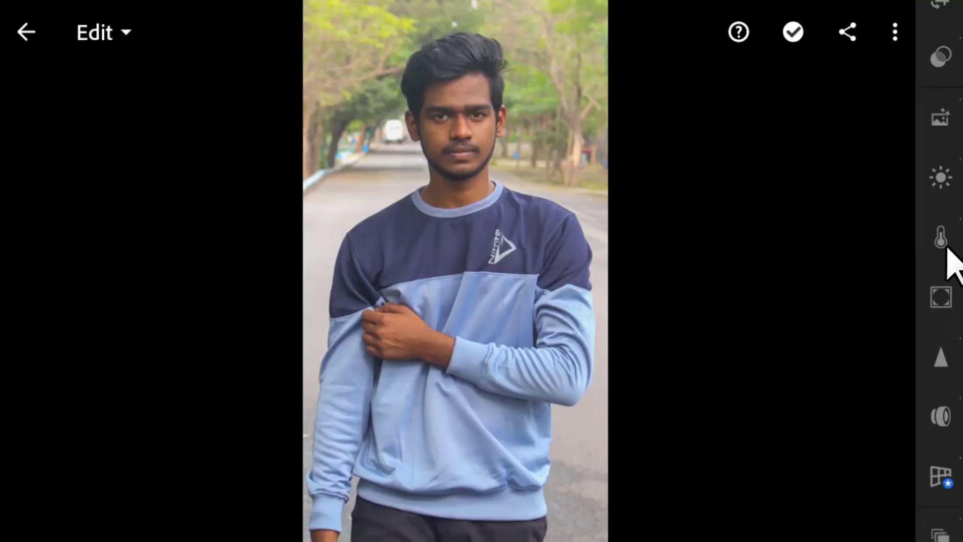
Open color grading for the portrait and tint its shadows slightly toward orange
{"action": "left_click", "coordinate": [941, 237]}
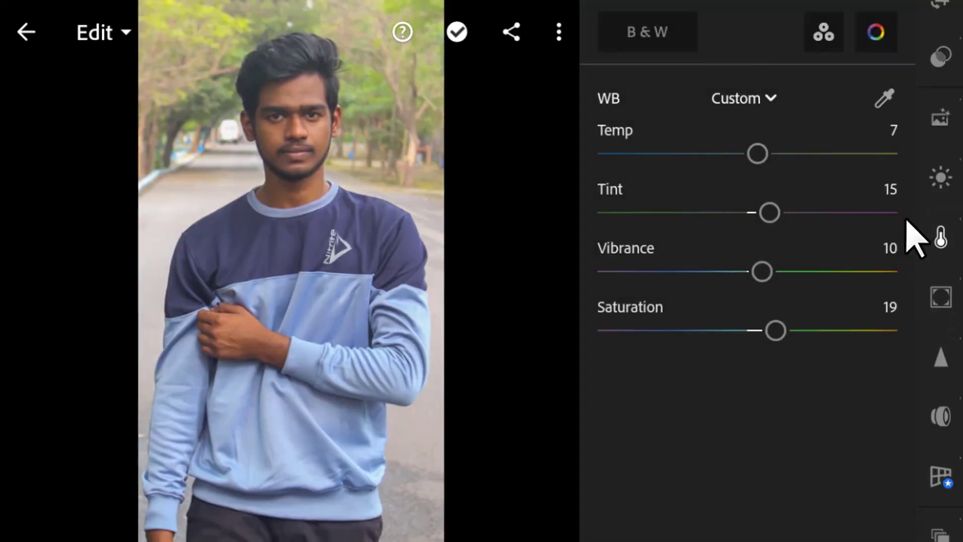
{"action": "left_click", "coordinate": [825, 35]}
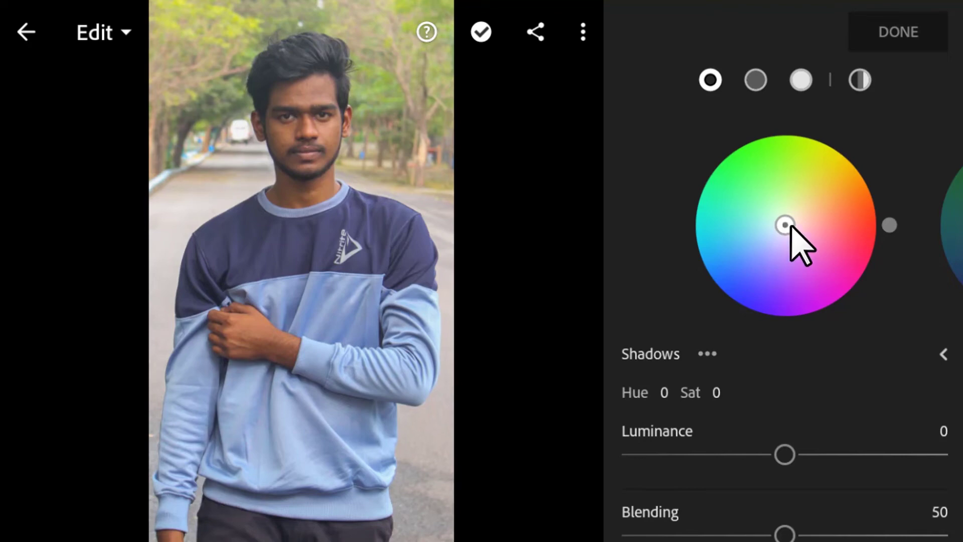
{"action": "left_click_drag", "start_coordinate": [886, 224], "coordinate": [878, 178]}
{"action": "left_click_drag", "start_coordinate": [785, 225], "coordinate": [803, 217]}
{"action": "scroll", "coordinate": [853, 382], "scroll_direction": "down", "scroll_amount": 1}
{"action": "scroll", "coordinate": [853, 382], "scroll_direction": "up", "scroll_amount": 1}
Tint the portrait's highlights teal with a hue of 167 and a saturation of 21, and finish the color grading
{"action": "left_click_drag", "start_coordinate": [922, 291], "coordinate": [709, 269]}
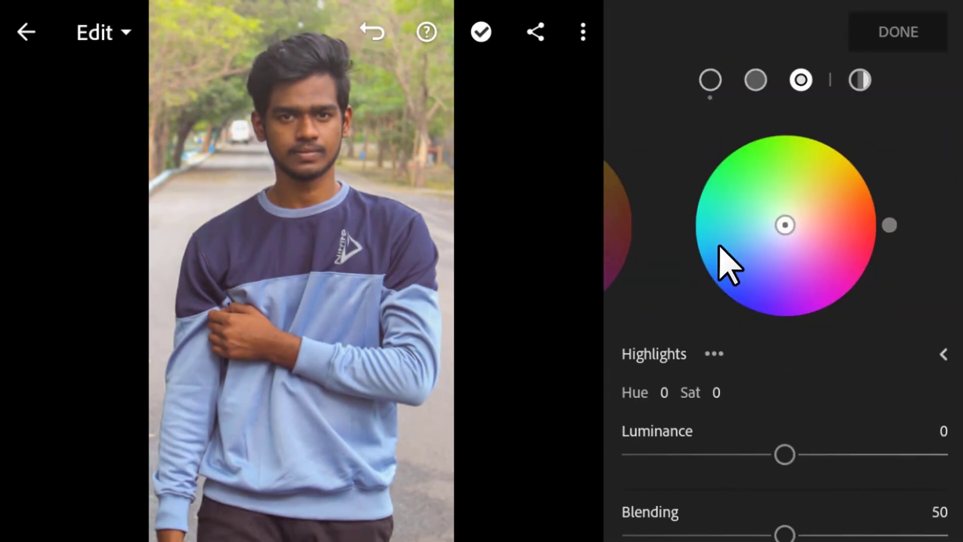
{"action": "mouse_move", "coordinate": [773, 222]}
{"action": "left_mouse_down"}
{"action": "mouse_move", "coordinate": [737, 220]}
{"action": "mouse_move", "coordinate": [766, 222]}
{"action": "left_mouse_up"}
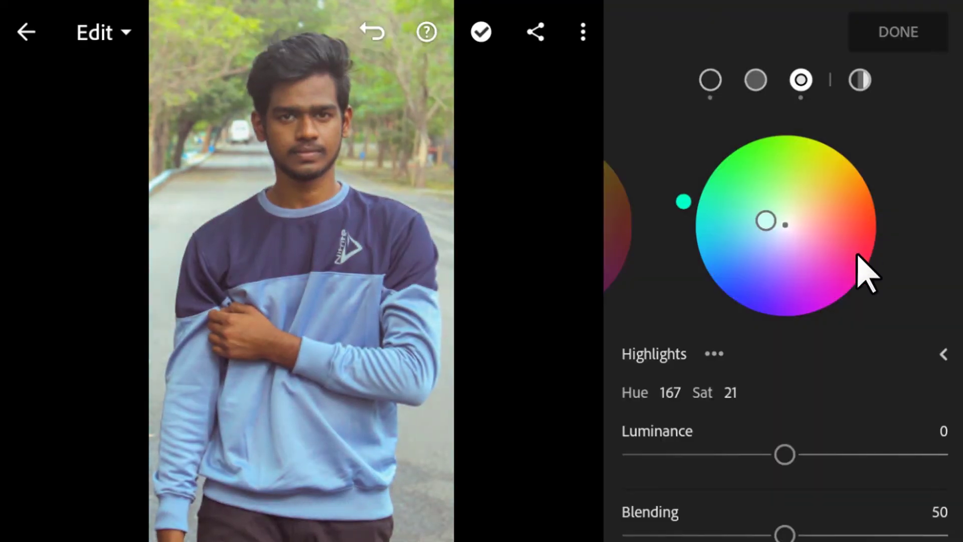
{"action": "scroll", "coordinate": [858, 240], "scroll_direction": "down", "scroll_amount": 3}
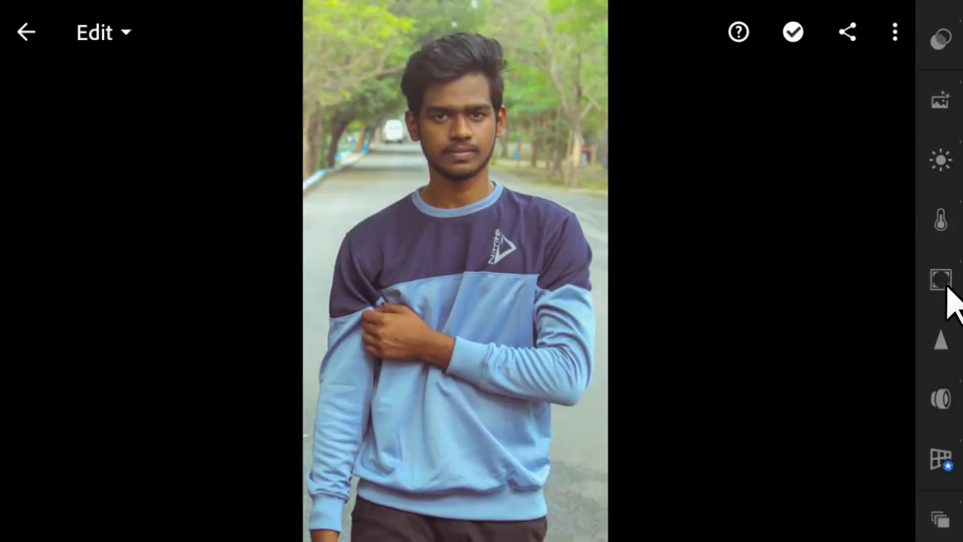
Try the portrait's texture, clarity at 35 and dehaze at 25, and settle texture and clarity at 0 and dehaze at 1
{"action": "left_click", "coordinate": [946, 285]}
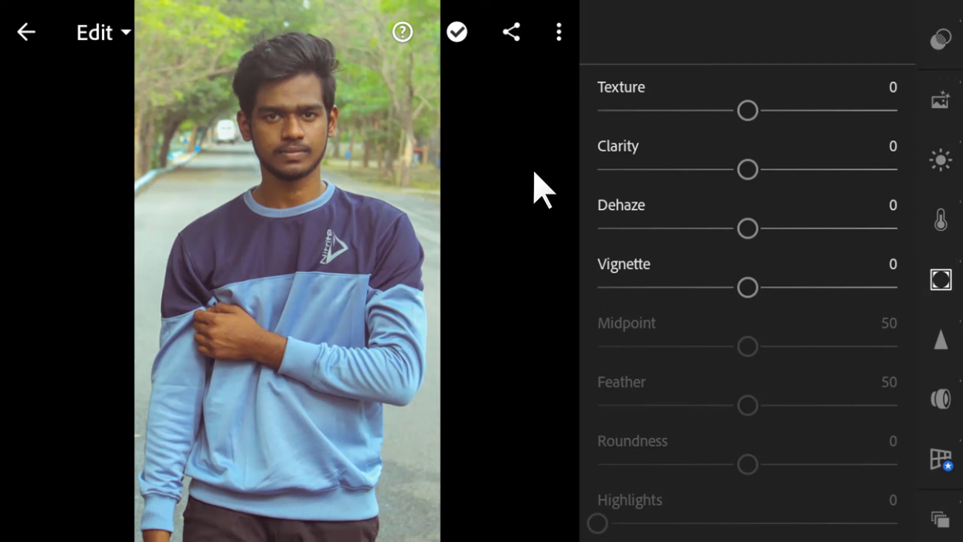
{"action": "mouse_move", "coordinate": [747, 111]}
{"action": "left_mouse_down"}
{"action": "mouse_move", "coordinate": [835, 110]}
{"action": "mouse_move", "coordinate": [695, 123]}
{"action": "mouse_move", "coordinate": [766, 112]}
{"action": "left_mouse_up"}
{"action": "left_click_drag", "start_coordinate": [751, 172], "coordinate": [810, 169]}
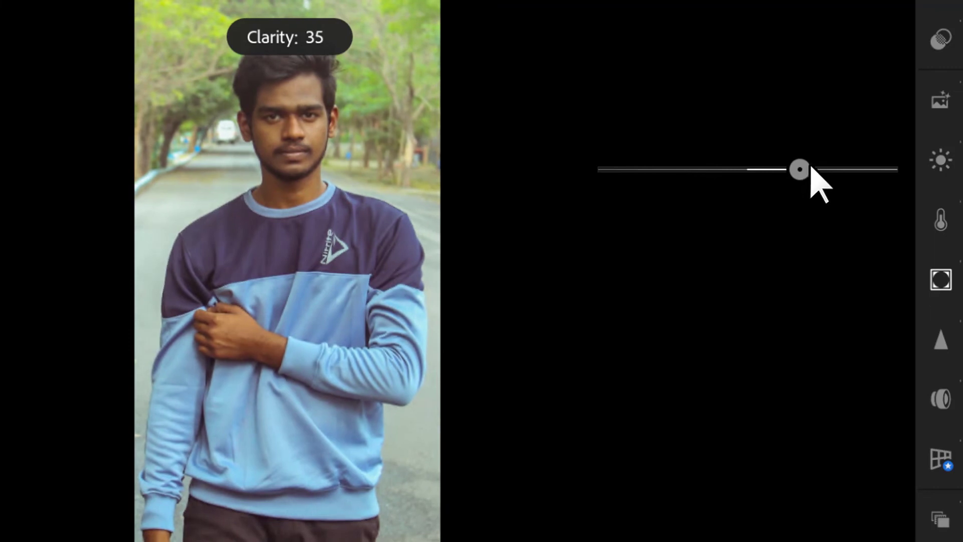
{"action": "left_click_drag", "start_coordinate": [811, 168], "coordinate": [748, 232]}
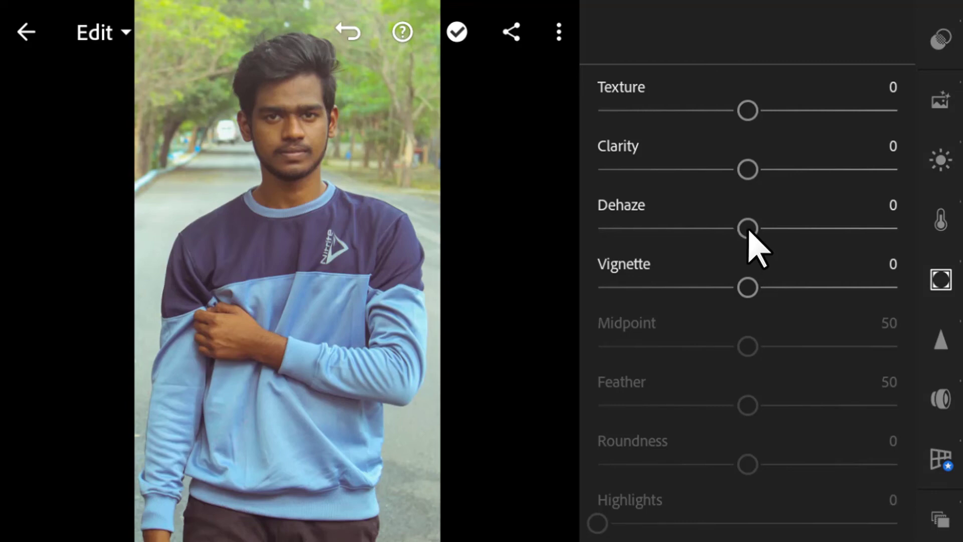
{"action": "left_click_drag", "start_coordinate": [748, 229], "coordinate": [791, 230]}
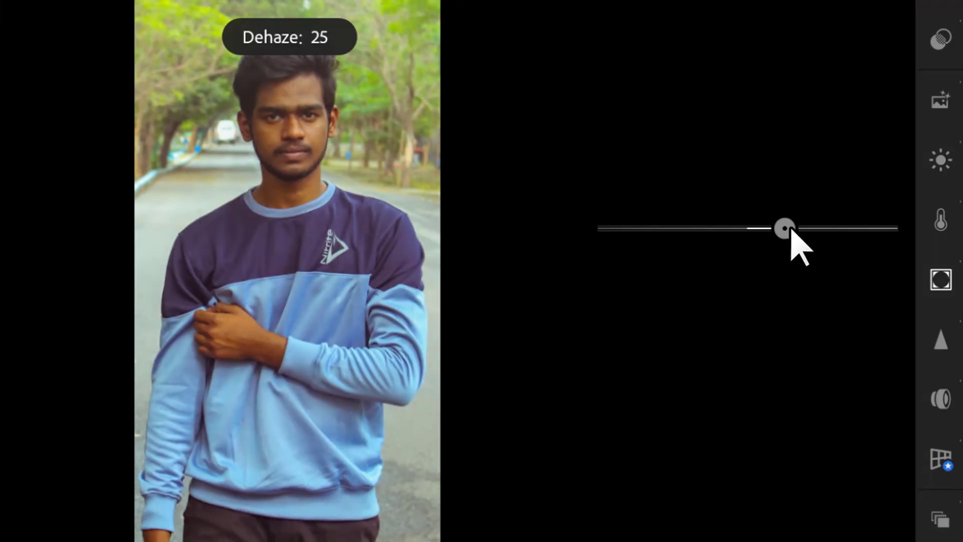
{"action": "left_click_drag", "start_coordinate": [790, 230], "coordinate": [748, 233]}
Try the vignette at 25, settle it at -33, and set its midpoint to 52
{"action": "left_click_drag", "start_coordinate": [746, 288], "coordinate": [790, 286]}
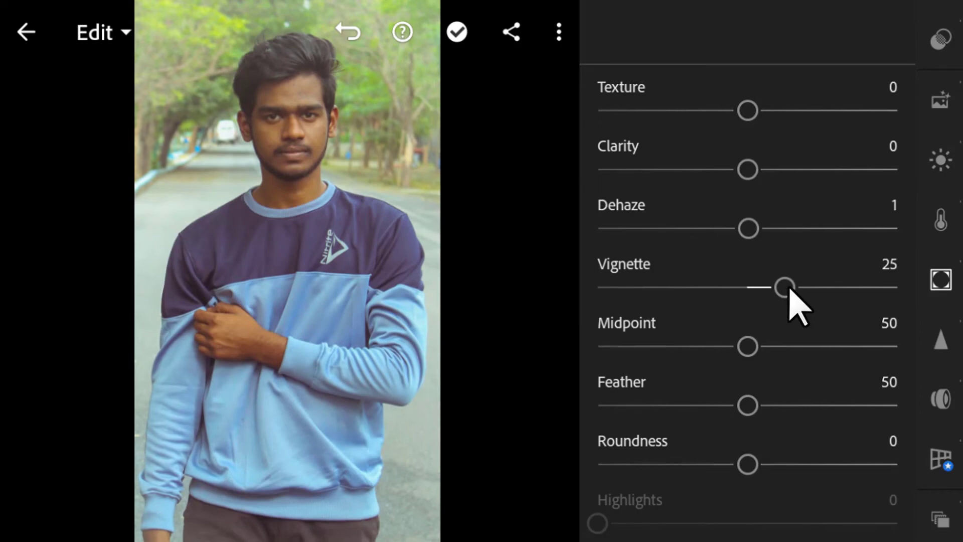
{"action": "left_click_drag", "start_coordinate": [788, 286], "coordinate": [697, 288]}
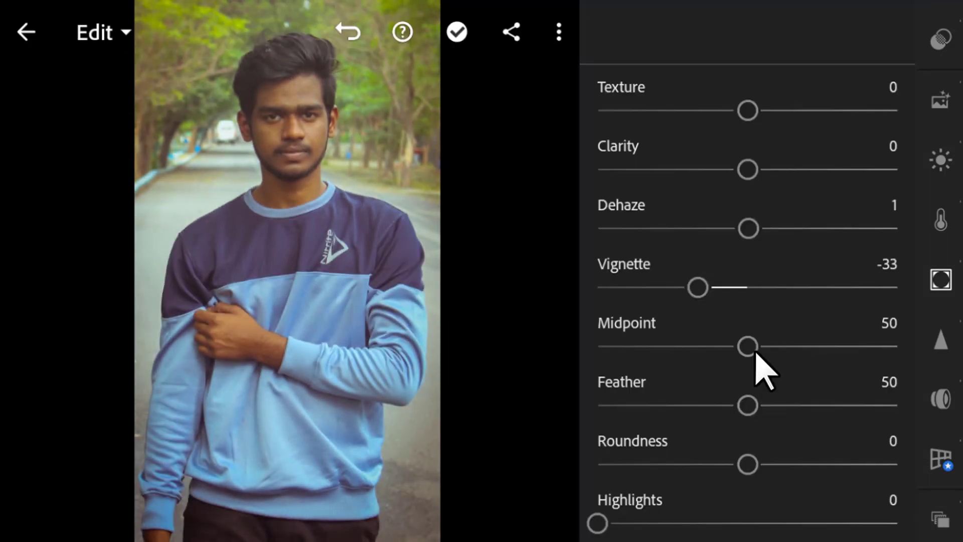
{"action": "mouse_move", "coordinate": [752, 346]}
{"action": "left_mouse_down"}
{"action": "mouse_move", "coordinate": [807, 346]}
{"action": "mouse_move", "coordinate": [705, 344]}
{"action": "mouse_move", "coordinate": [765, 349]}
{"action": "left_mouse_up"}
Add grain of 36 to the portrait, increase the grain size and lower its roughness
{"action": "scroll", "coordinate": [748, 361], "scroll_direction": "down", "scroll_amount": 3}
{"action": "scroll", "coordinate": [807, 343], "scroll_direction": "down", "scroll_amount": 2}
{"action": "left_click_drag", "start_coordinate": [602, 373], "coordinate": [720, 375]}
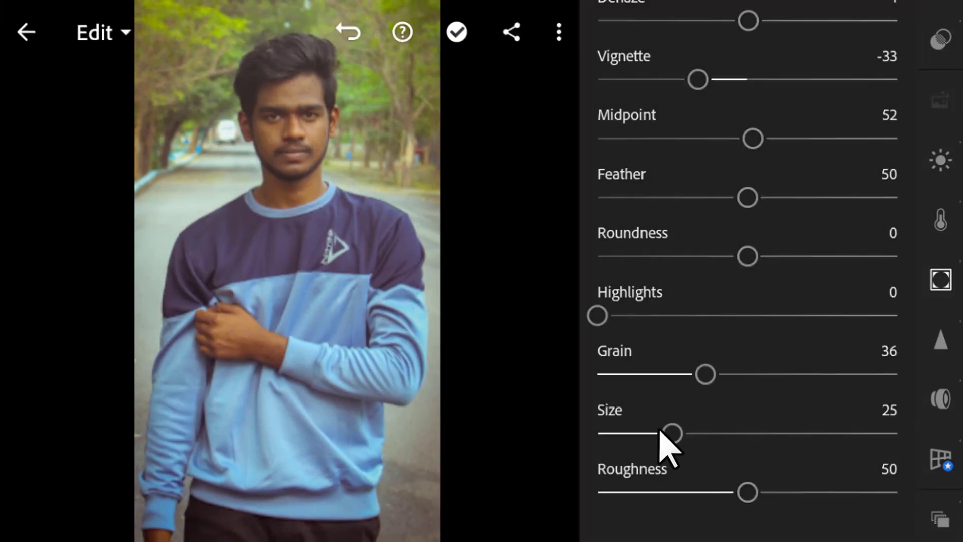
{"action": "left_click_drag", "start_coordinate": [681, 432], "coordinate": [720, 432]}
{"action": "left_click_drag", "start_coordinate": [749, 491], "coordinate": [668, 492]}
Try the portrait's sharpening and set its noise reduction to 12, checking the effect on the face
{"action": "left_click", "coordinate": [941, 341]}
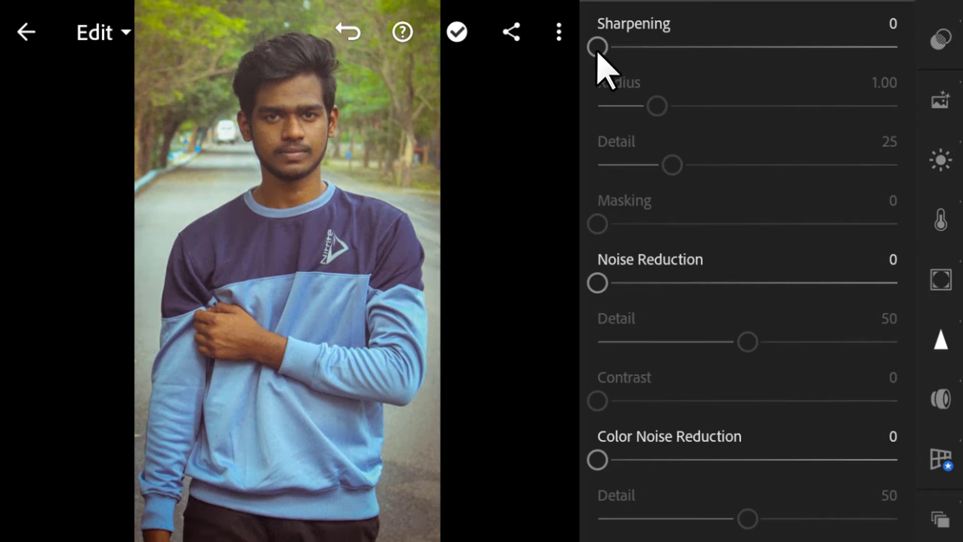
{"action": "mouse_move", "coordinate": [598, 47]}
{"action": "left_mouse_down"}
{"action": "mouse_move", "coordinate": [664, 47]}
{"action": "mouse_move", "coordinate": [597, 47]}
{"action": "left_mouse_up"}
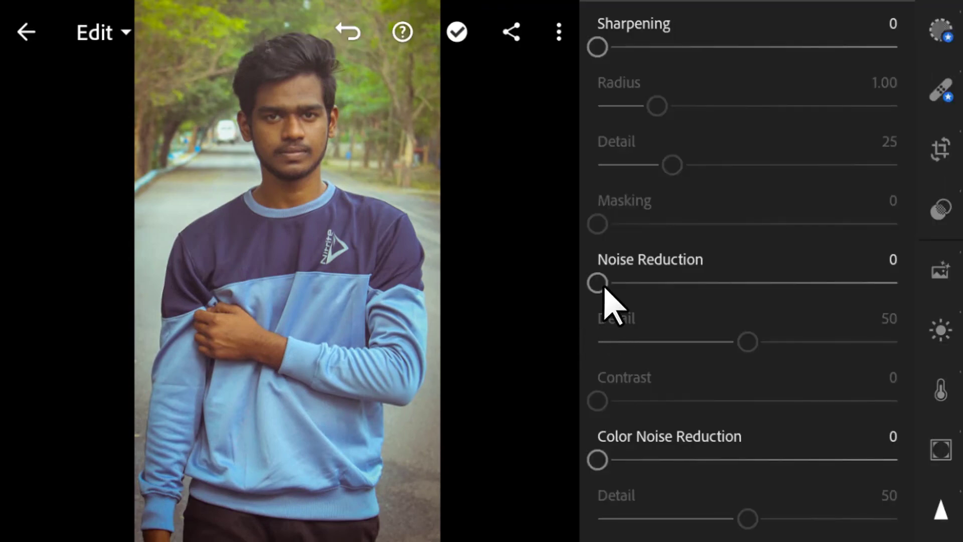
{"action": "left_click_drag", "start_coordinate": [603, 286], "coordinate": [665, 285]}
{"action": "left_click", "coordinate": [486, 187]}
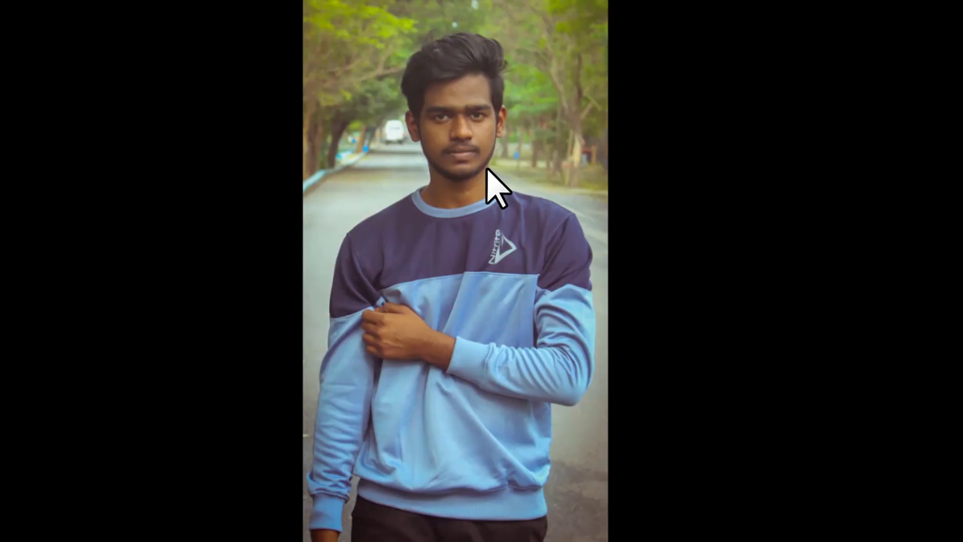
{"action": "double_click", "coordinate": [503, 128]}
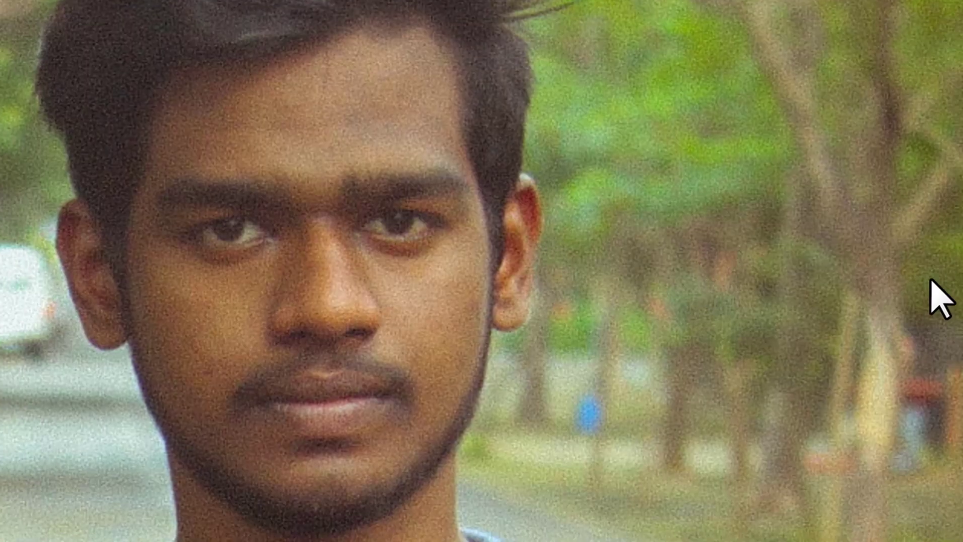
{"action": "left_click", "coordinate": [933, 281]}
{"action": "left_click_drag", "start_coordinate": [657, 281], "coordinate": [616, 294]}
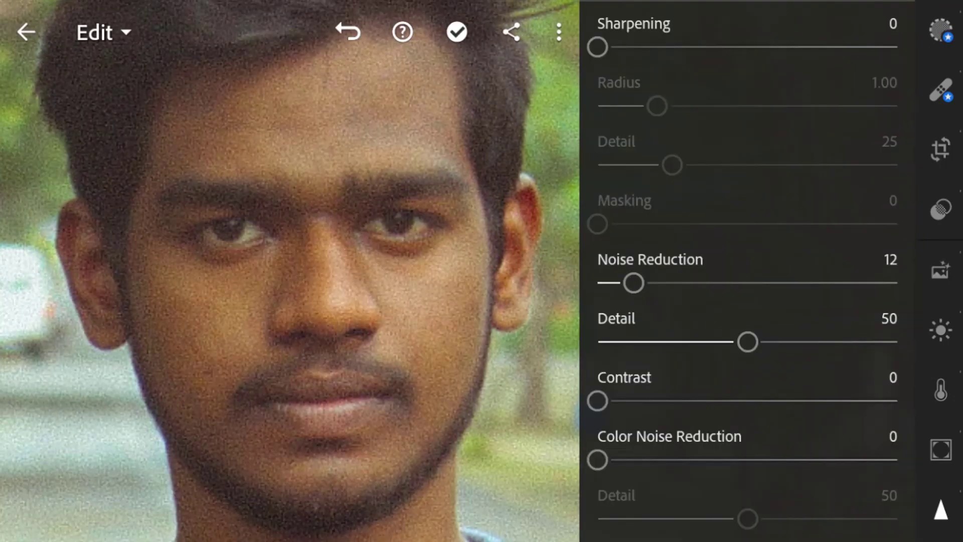
Try chromatic aberration removal and lens corrections on the portrait, switching each off again
{"action": "left_click", "coordinate": [941, 509]}
{"action": "scroll", "coordinate": [956, 498], "scroll_direction": "down", "scroll_amount": 3}
{"action": "left_click", "coordinate": [944, 429]}
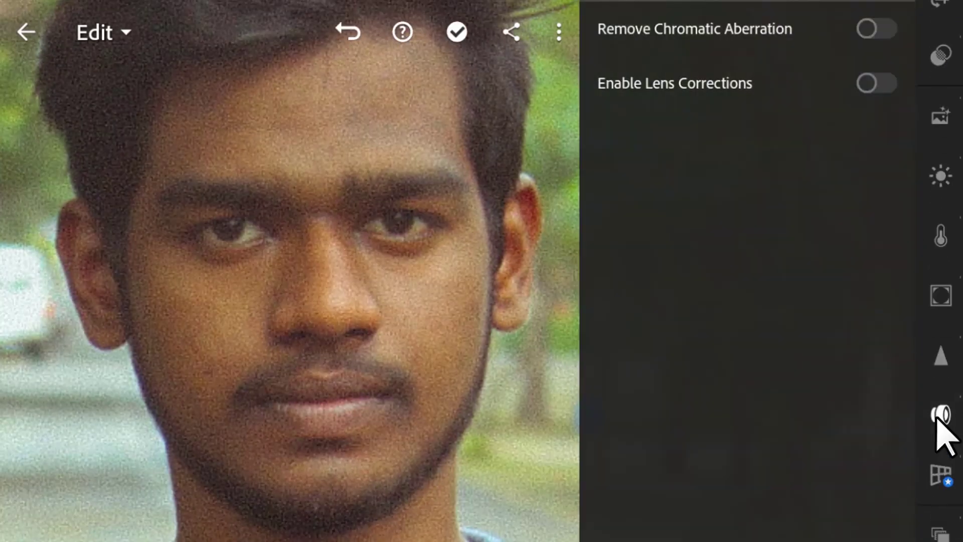
{"action": "scroll", "coordinate": [404, 256], "scroll_direction": "up", "scroll_amount": 4}
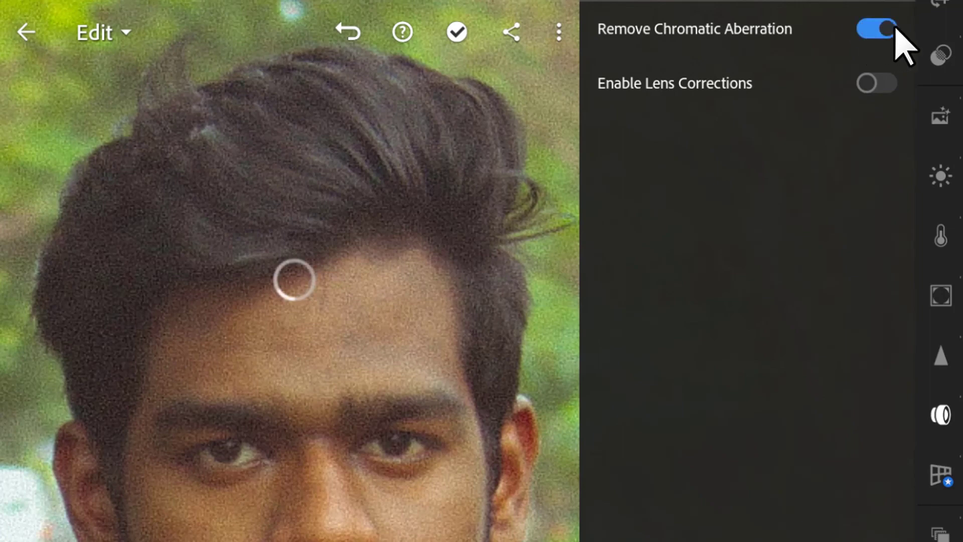
{"action": "left_click", "coordinate": [884, 30]}
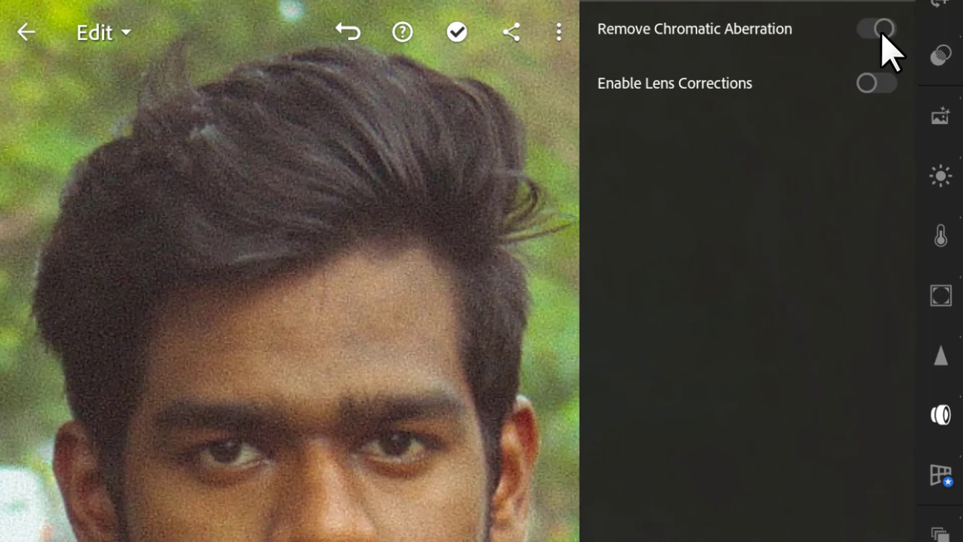
{"action": "left_click", "coordinate": [873, 84]}
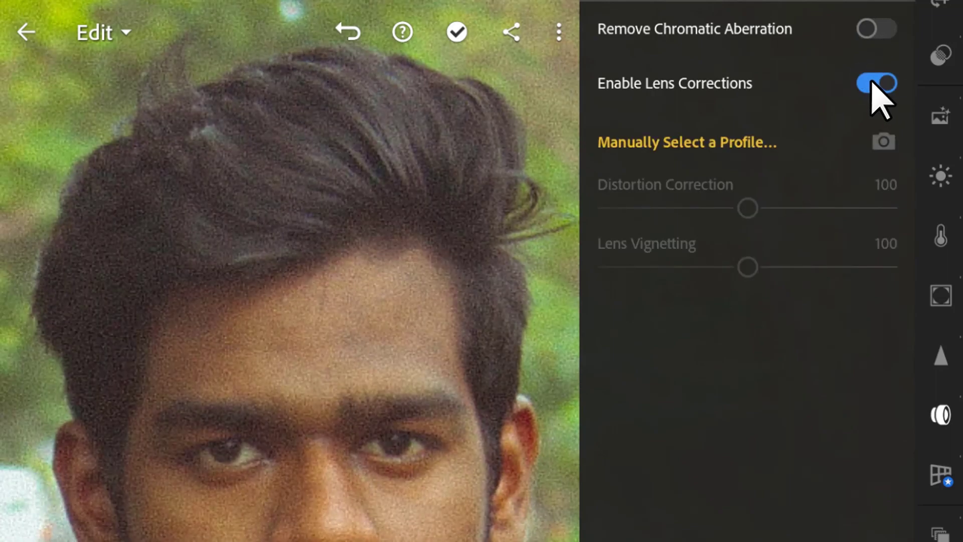
{"action": "left_click", "coordinate": [872, 84]}
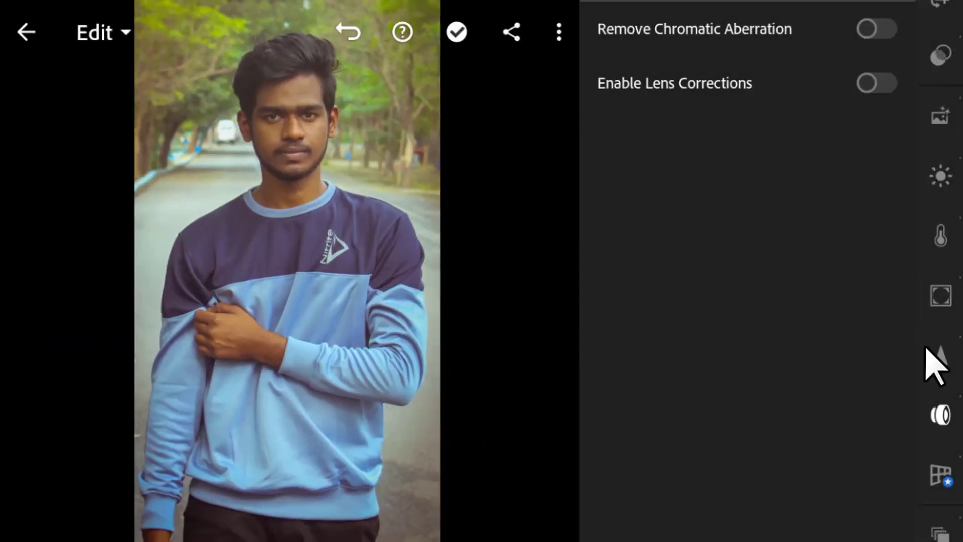
Try the Artistic 07 profile on the portrait, undo it and leave the profile browser
{"action": "scroll", "coordinate": [952, 469], "scroll_direction": "down", "scroll_amount": 4}
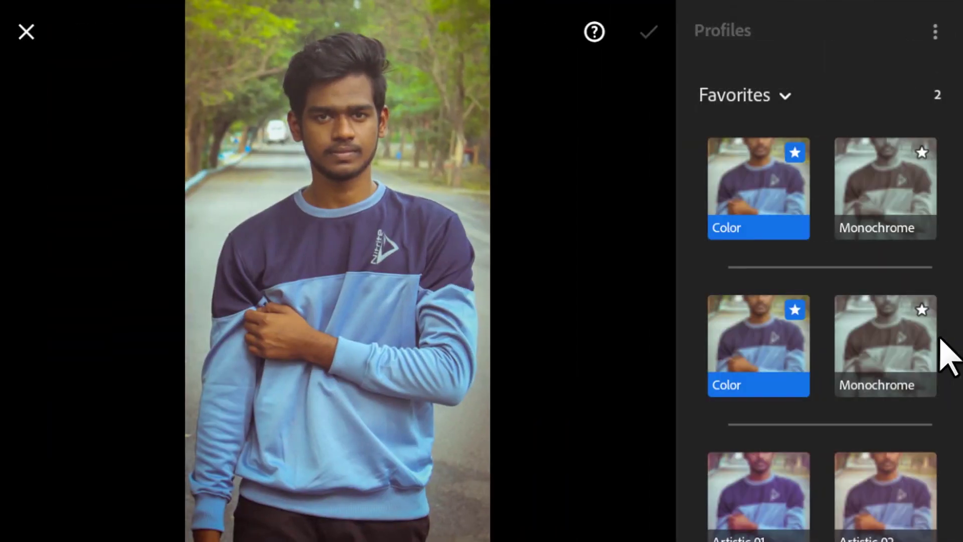
{"action": "scroll", "coordinate": [853, 370], "scroll_direction": "down", "scroll_amount": 6}
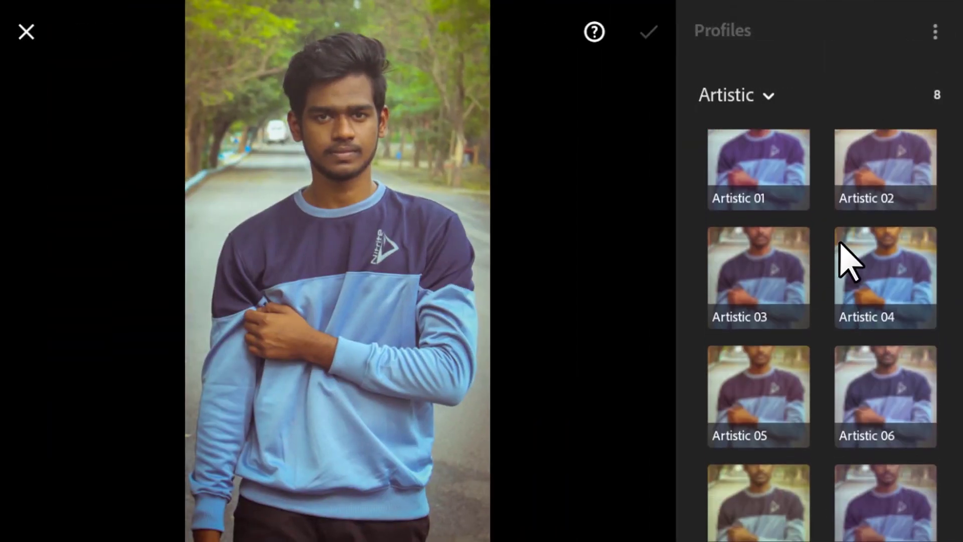
{"action": "scroll", "coordinate": [780, 316], "scroll_direction": "down", "scroll_amount": 3}
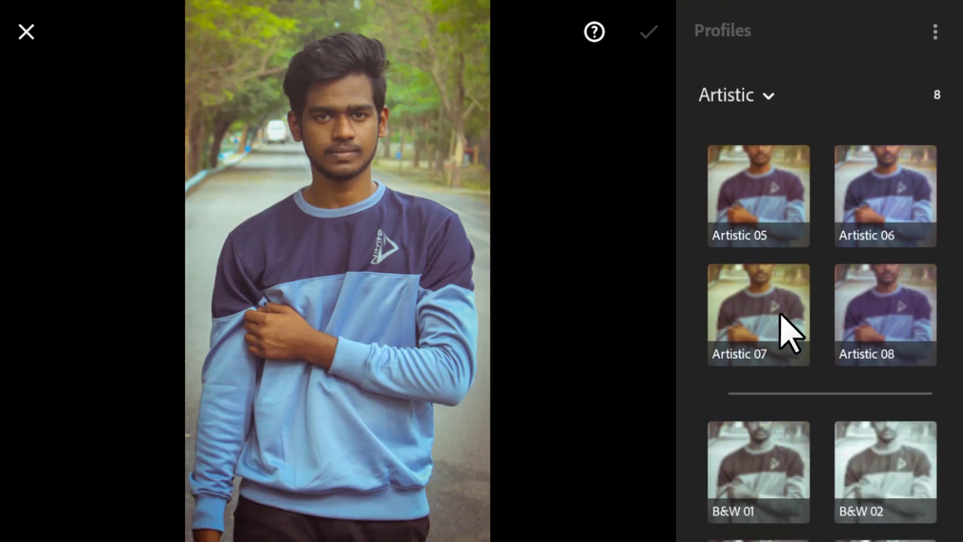
{"action": "left_click", "coordinate": [785, 328]}
{"action": "left_click", "coordinate": [546, 36]}
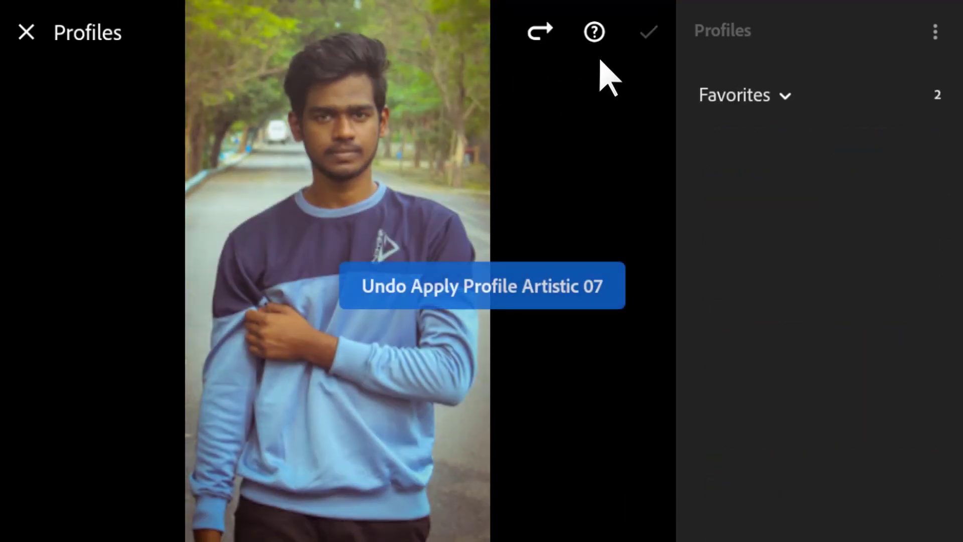
{"action": "key", "text": "Escape"}
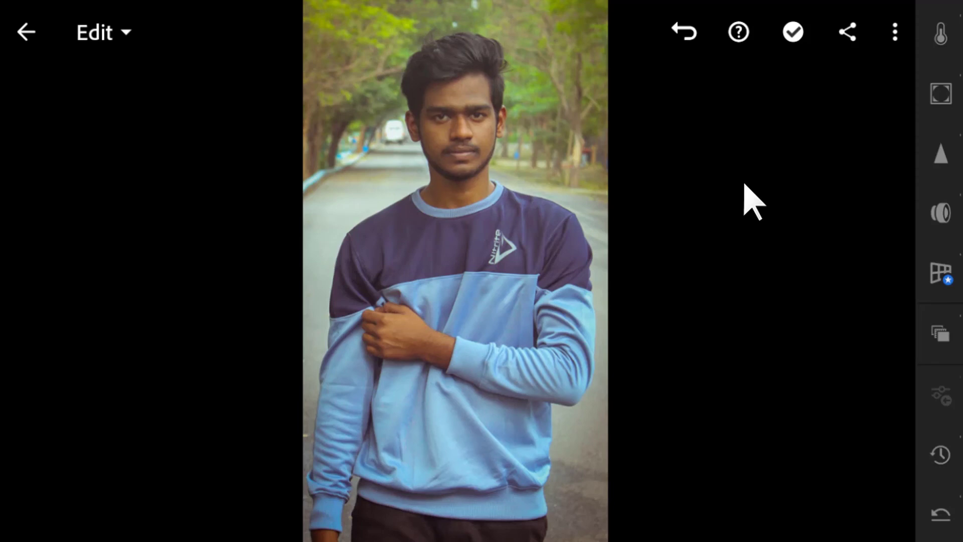
Examine which setting groups a new preset made from the portrait's edits would include, and cancel without saving it
{"action": "left_click", "coordinate": [895, 32]}
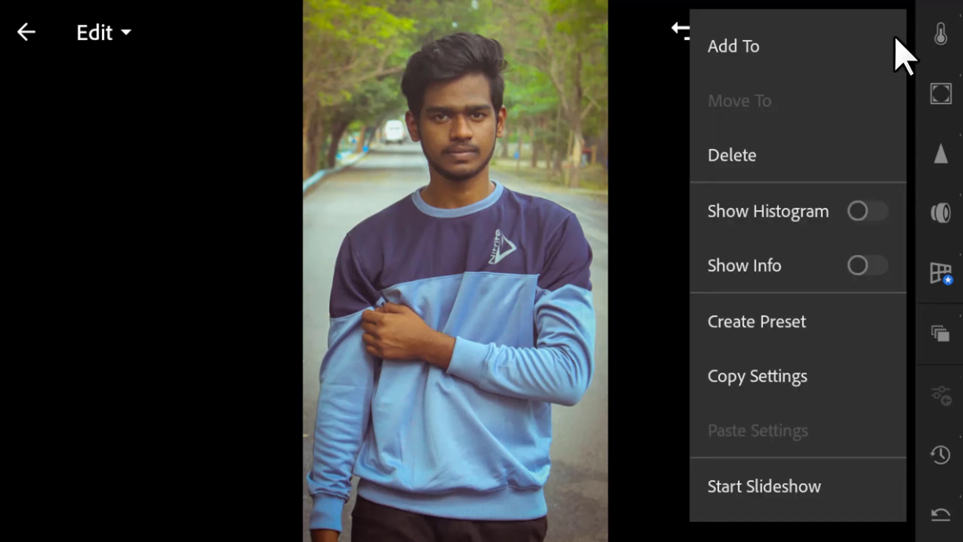
{"action": "left_click", "coordinate": [770, 323]}
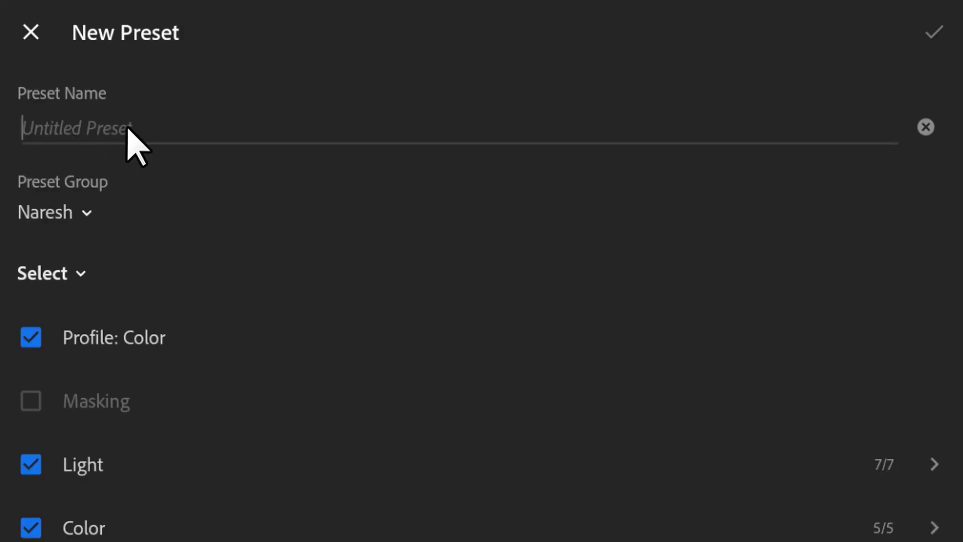
{"action": "scroll", "coordinate": [194, 322], "scroll_direction": "down", "scroll_amount": 5}
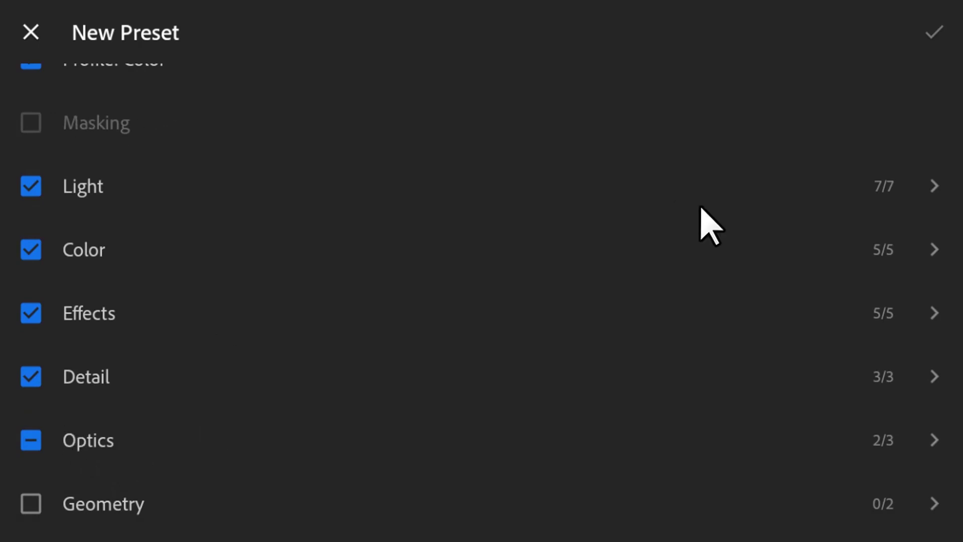
{"action": "scroll", "coordinate": [823, 369], "scroll_direction": "up", "scroll_amount": 3}
{"action": "scroll", "coordinate": [908, 186], "scroll_direction": "down", "scroll_amount": 3}
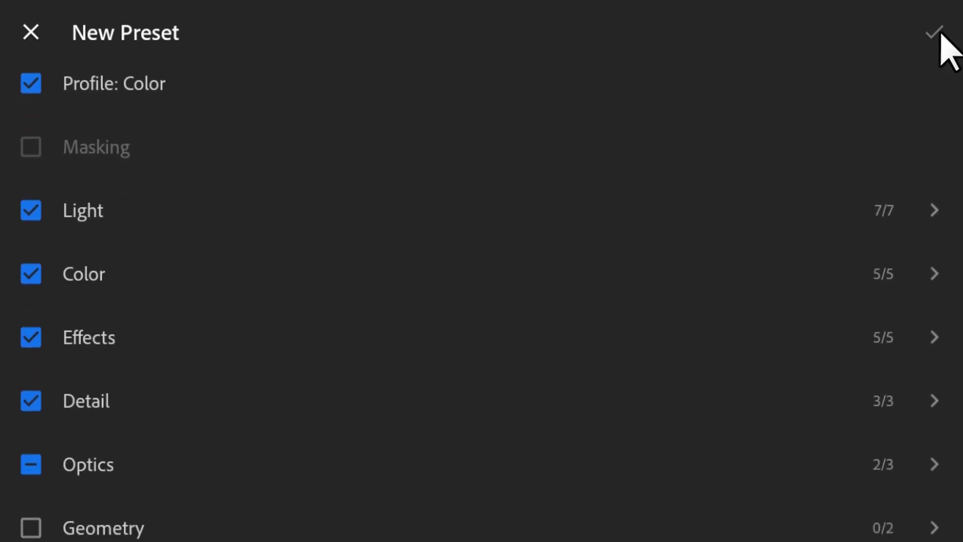
{"action": "left_click", "coordinate": [30, 33]}
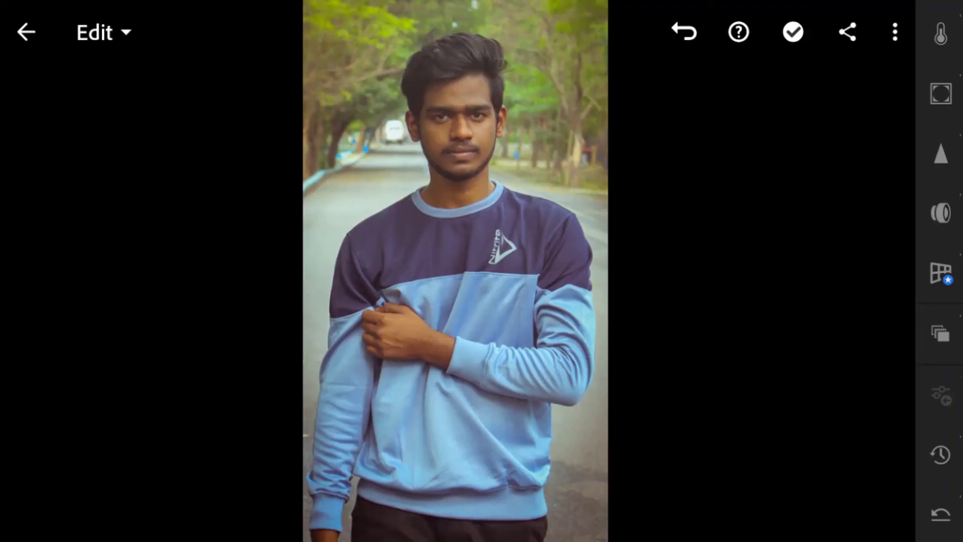
Try the Urban Black and Blue and Black presets from the Black Tone group on the portrait, and discard them
{"action": "scroll", "coordinate": [945, 290], "scroll_direction": "up", "scroll_amount": 5}
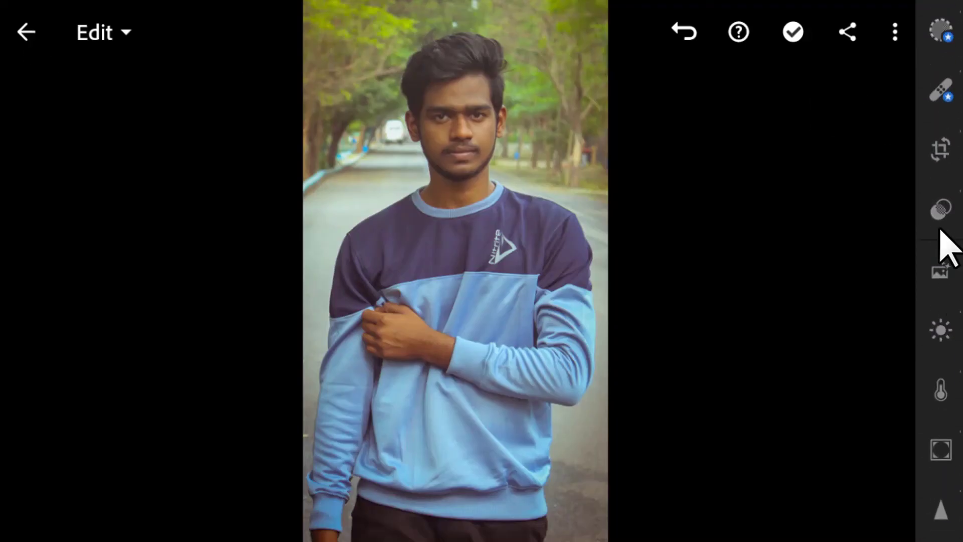
{"action": "left_click", "coordinate": [944, 213]}
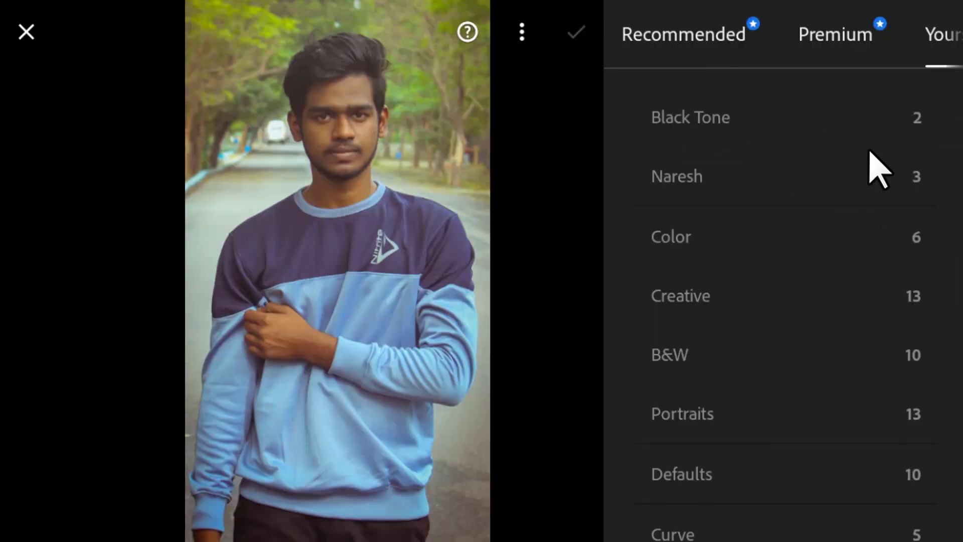
{"action": "left_click", "coordinate": [701, 120]}
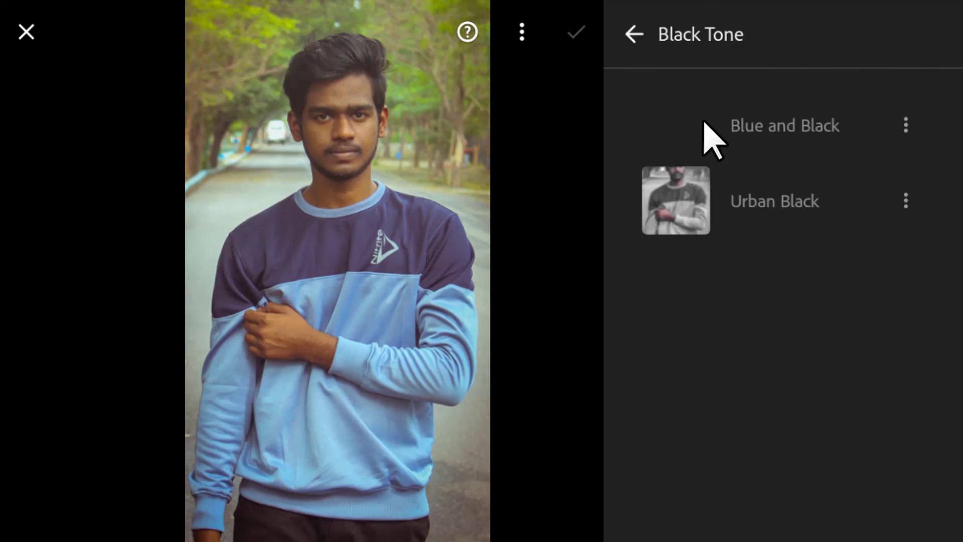
{"action": "left_click", "coordinate": [776, 213]}
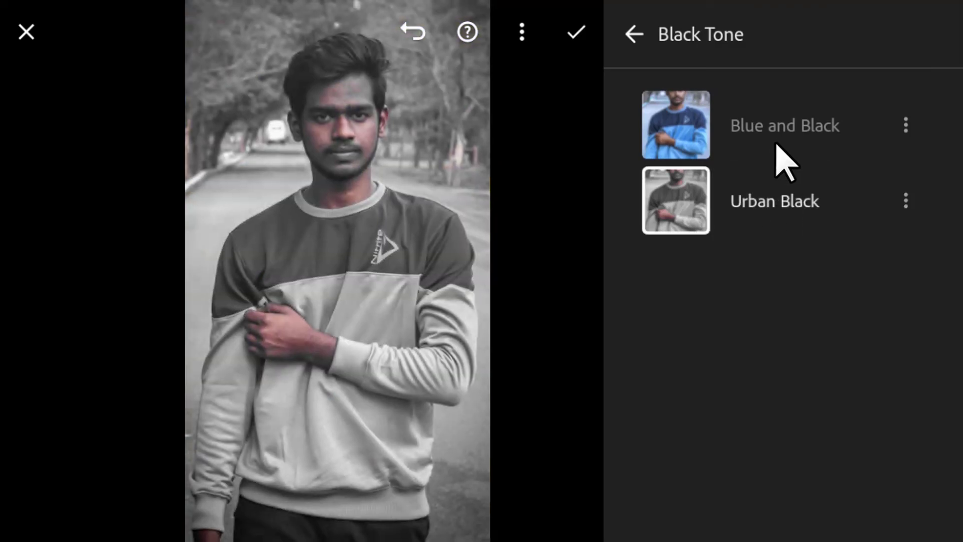
{"action": "left_click", "coordinate": [777, 145]}
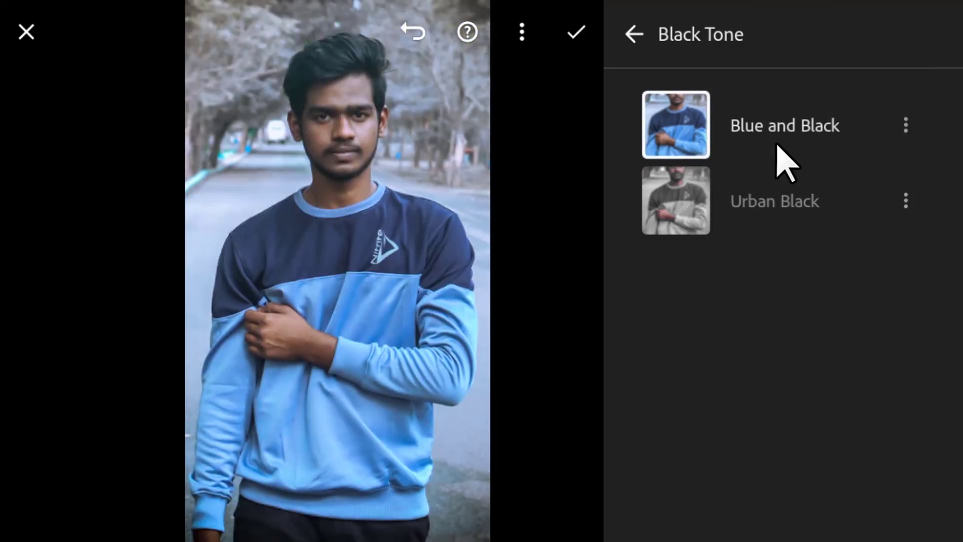
{"action": "left_click", "coordinate": [636, 37]}
{"action": "left_click", "coordinate": [28, 30]}
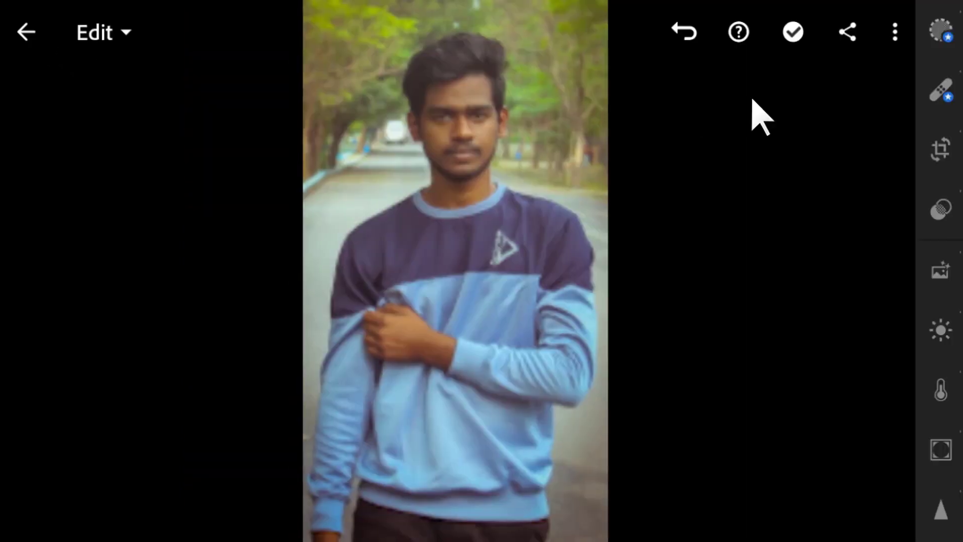
Open the custom export settings for the portrait and set the file type to JPG
{"action": "left_click", "coordinate": [847, 33]}
{"action": "scroll", "coordinate": [473, 406], "scroll_direction": "down", "scroll_amount": 2}
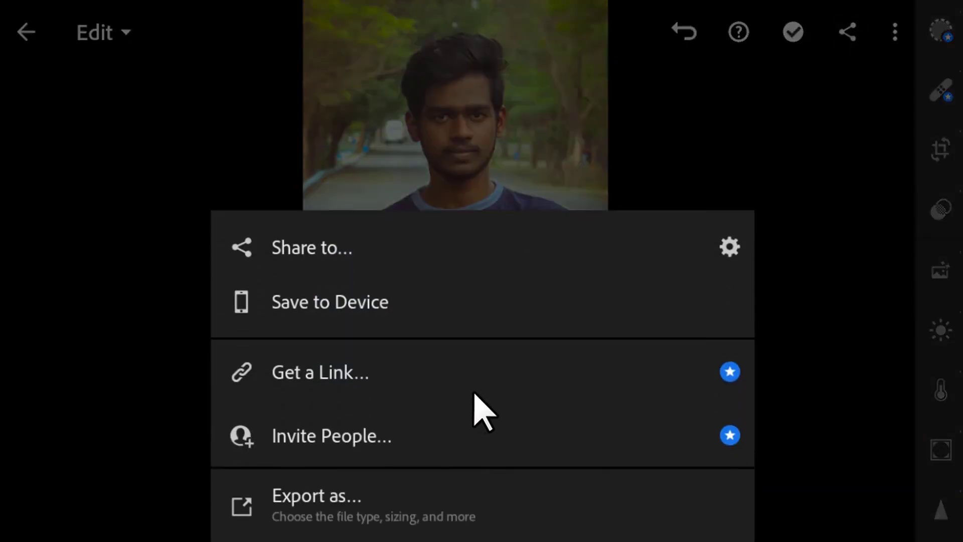
{"action": "left_click", "coordinate": [374, 516]}
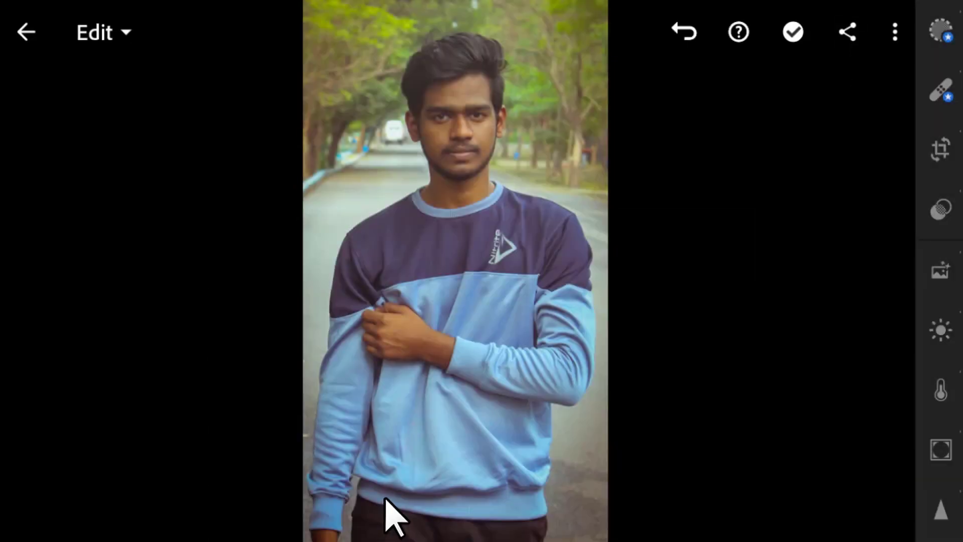
{"action": "left_click", "coordinate": [158, 183]}
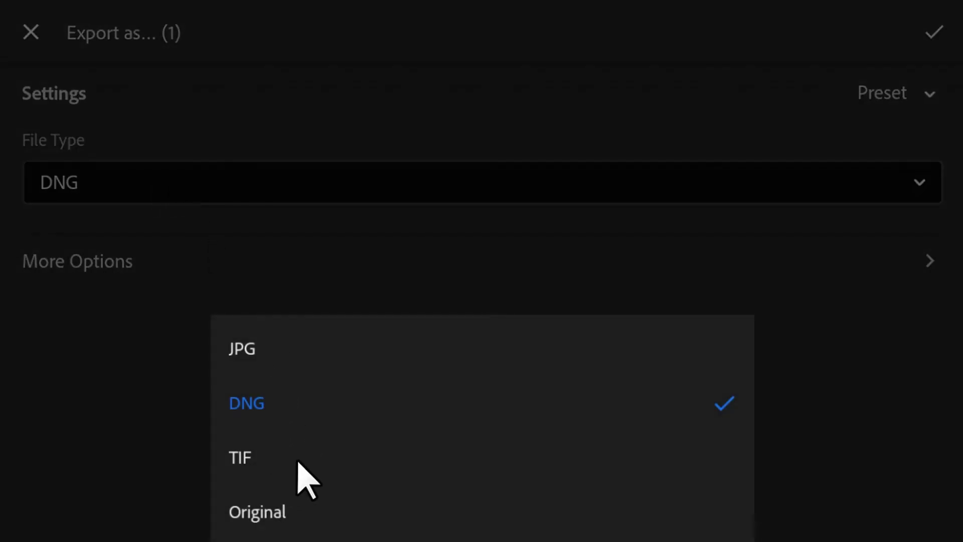
{"action": "left_click", "coordinate": [271, 348]}
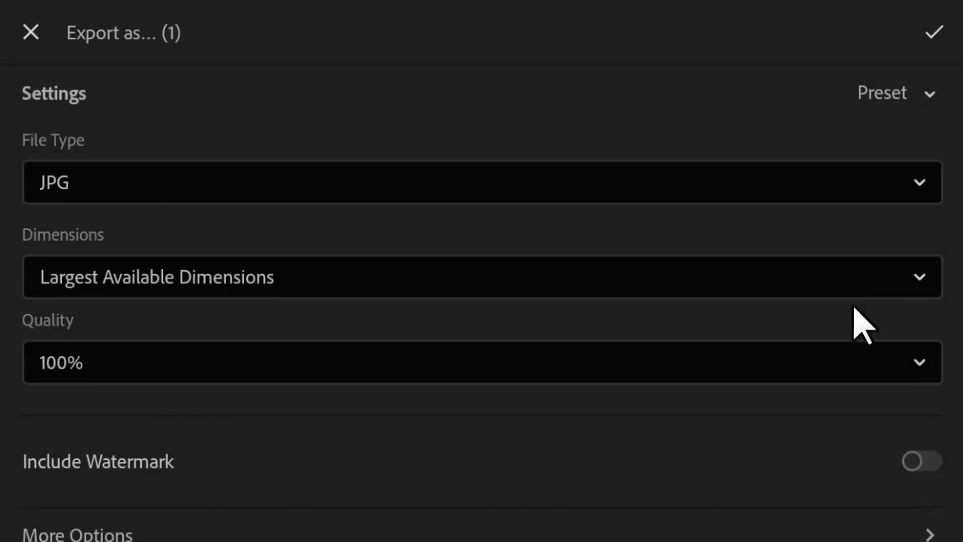
Check the additional export options for metadata, file naming, output sharpening and color space, and return to the main export settings
{"action": "scroll", "coordinate": [398, 296], "scroll_direction": "down", "scroll_amount": 1}
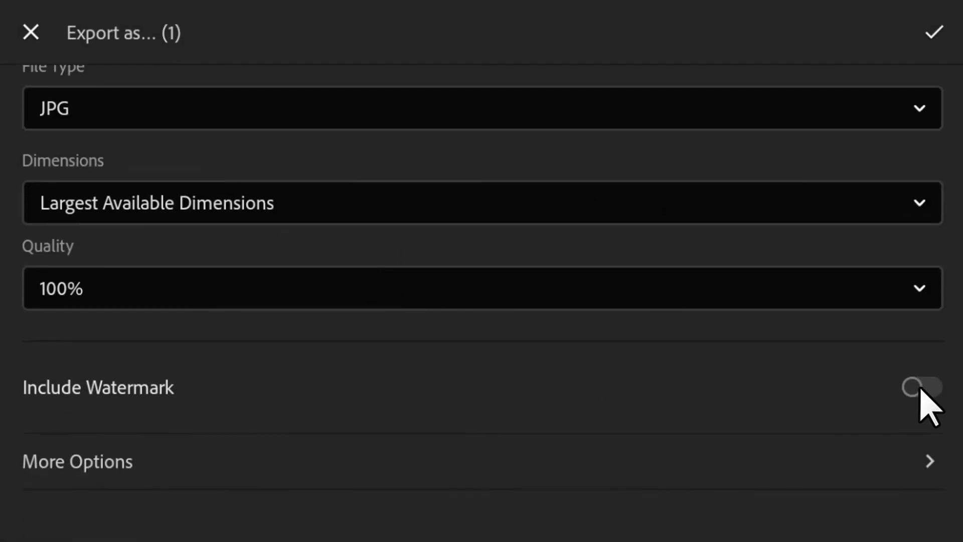
{"action": "left_click", "coordinate": [935, 465]}
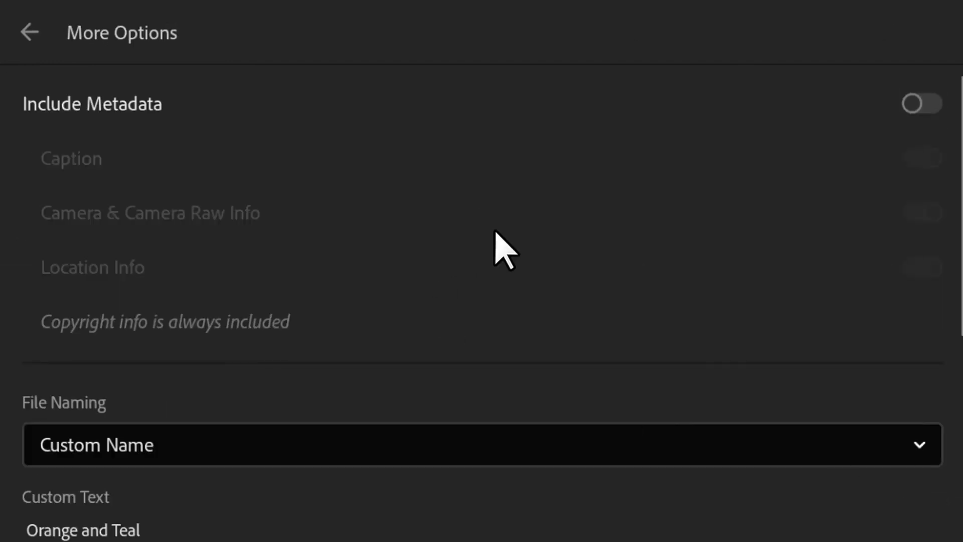
{"action": "scroll", "coordinate": [531, 348], "scroll_direction": "down", "scroll_amount": 5}
{"action": "scroll", "coordinate": [527, 336], "scroll_direction": "up", "scroll_amount": 5}
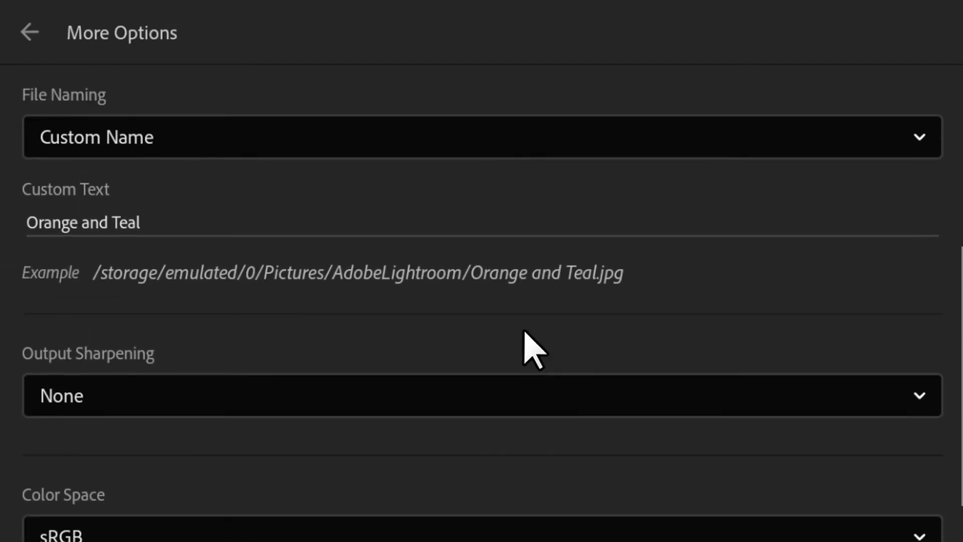
{"action": "left_click", "coordinate": [29, 32]}
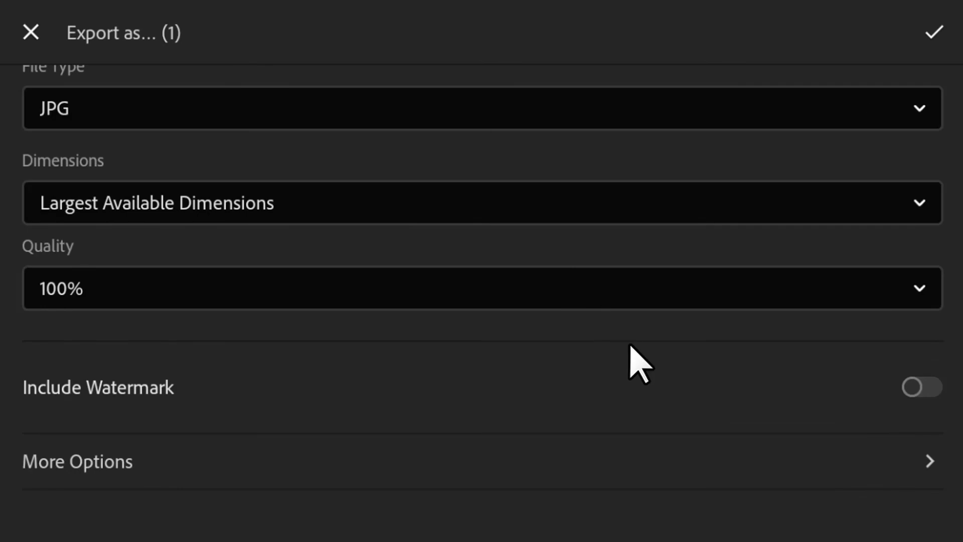
{"action": "scroll", "coordinate": [652, 351], "scroll_direction": "up", "scroll_amount": 3}
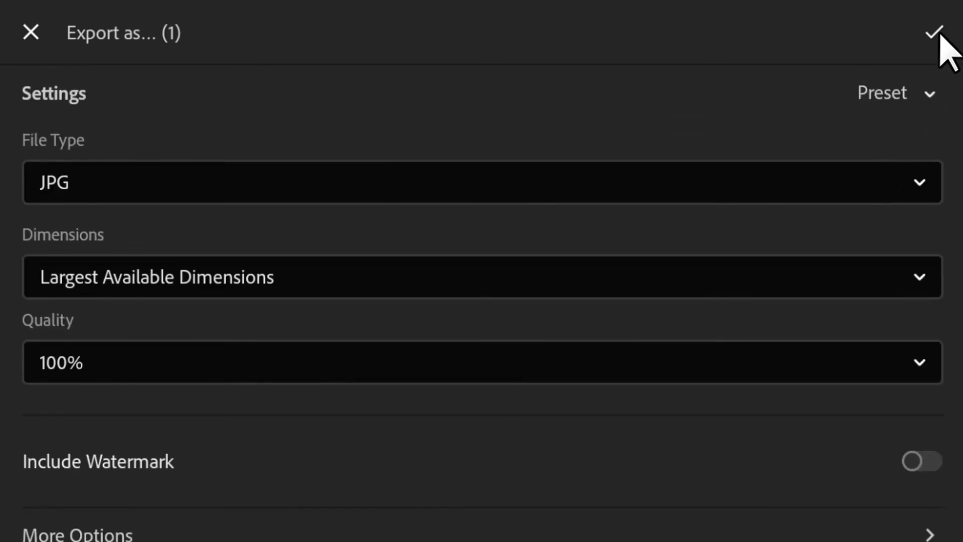